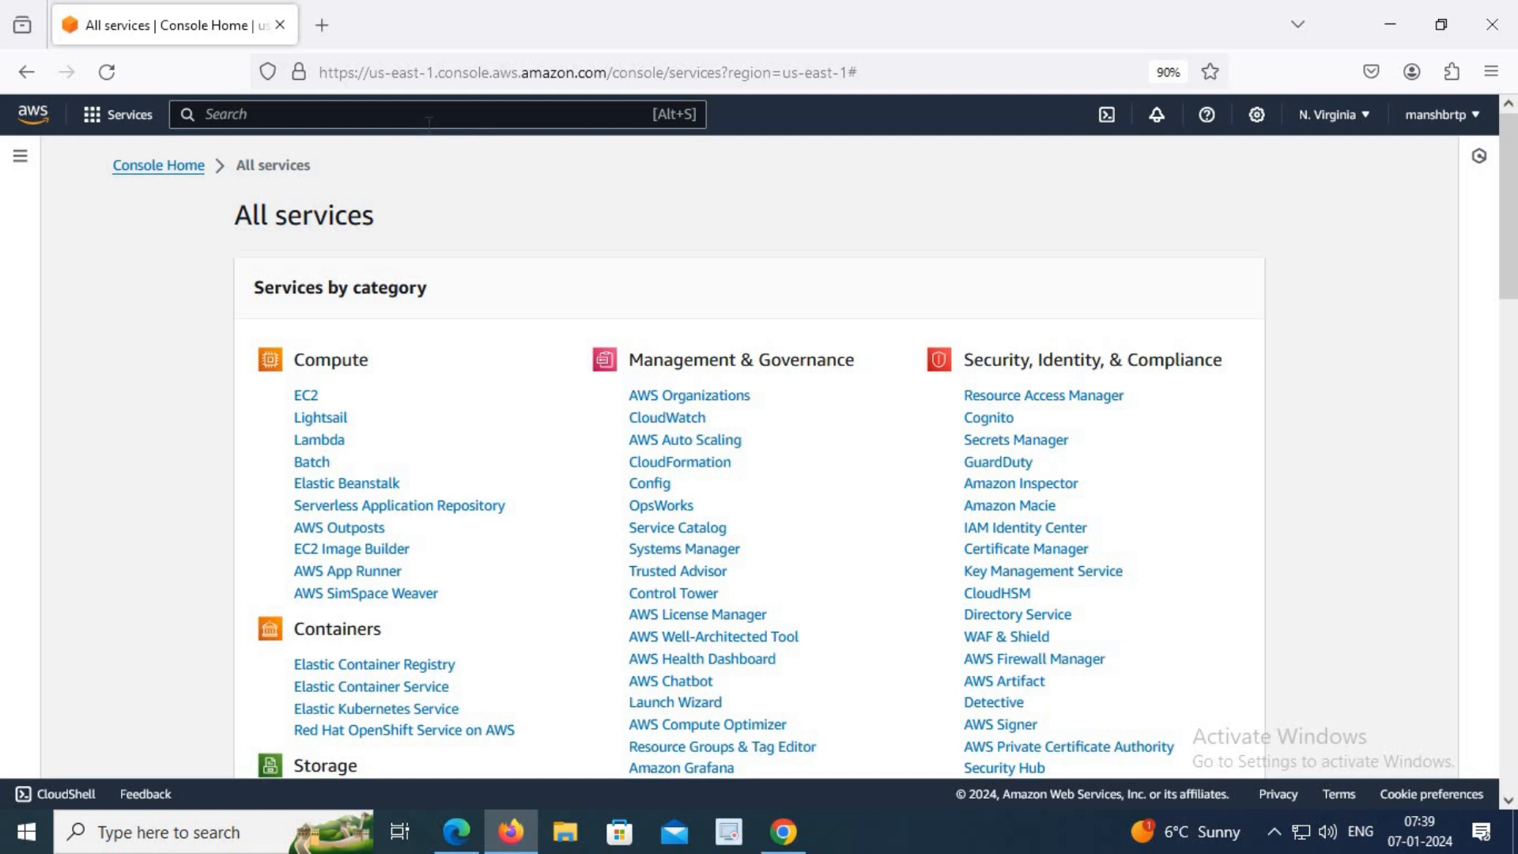
Search the AWS services for s3, open S3 and start creating a new bucket.
{"action": "left_click", "coordinate": [439, 115]}
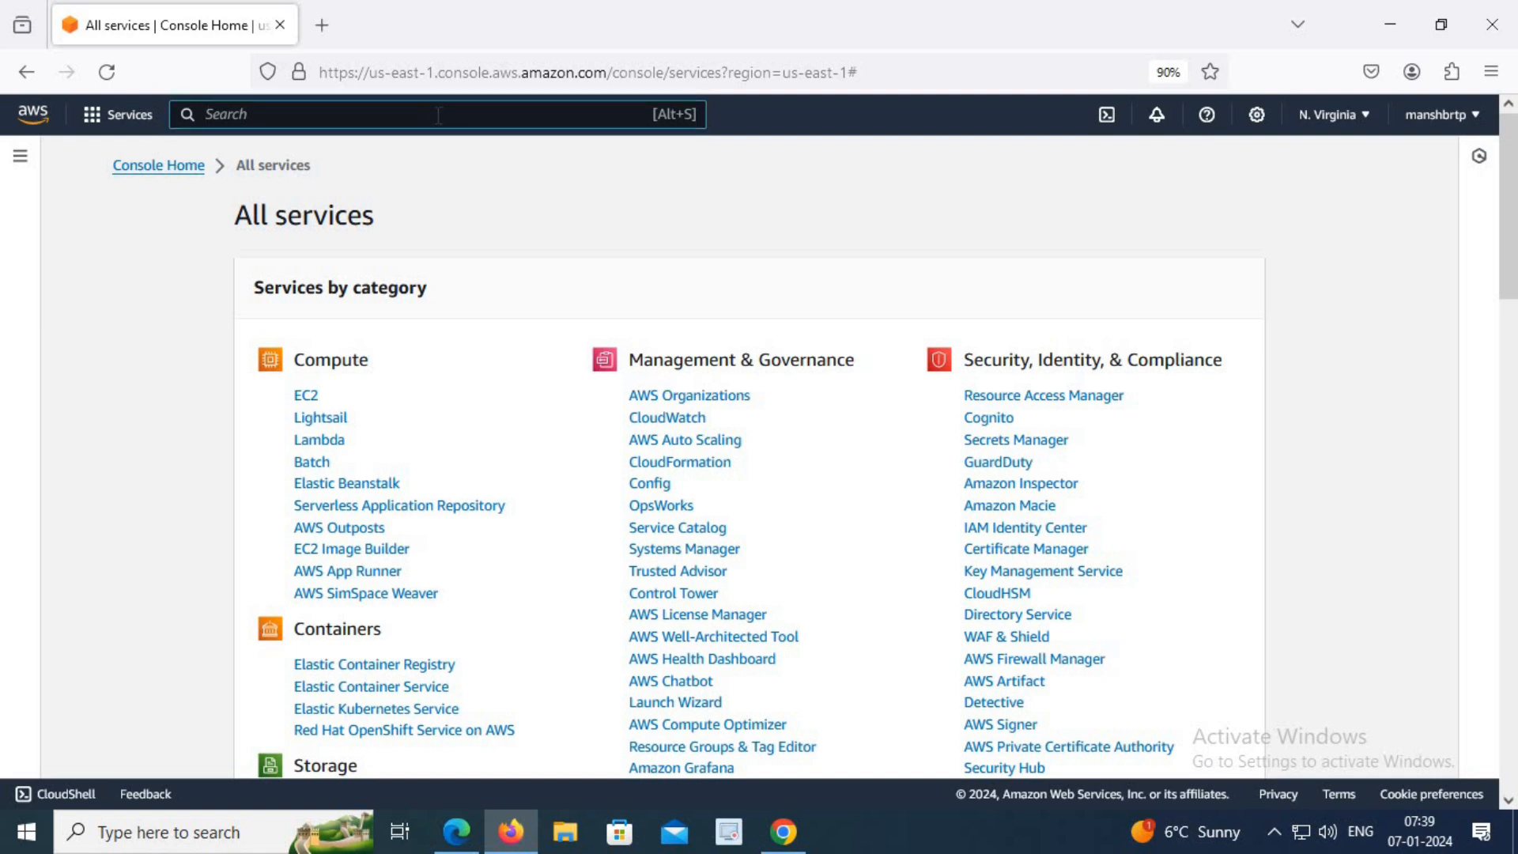
{"action": "type", "text": "s3"}
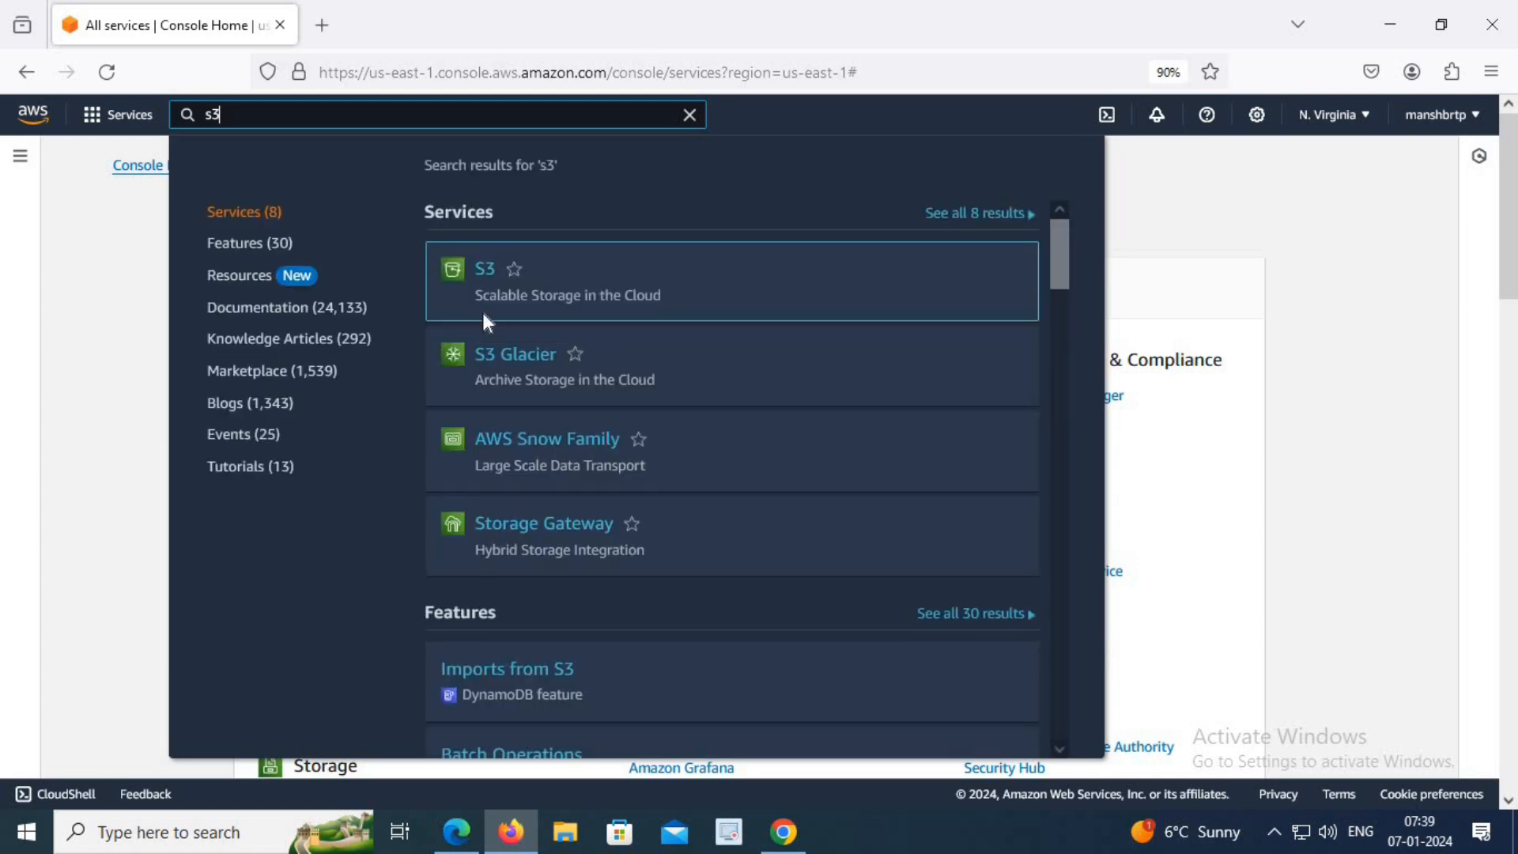
{"action": "mouse_move", "coordinate": [486, 271]}
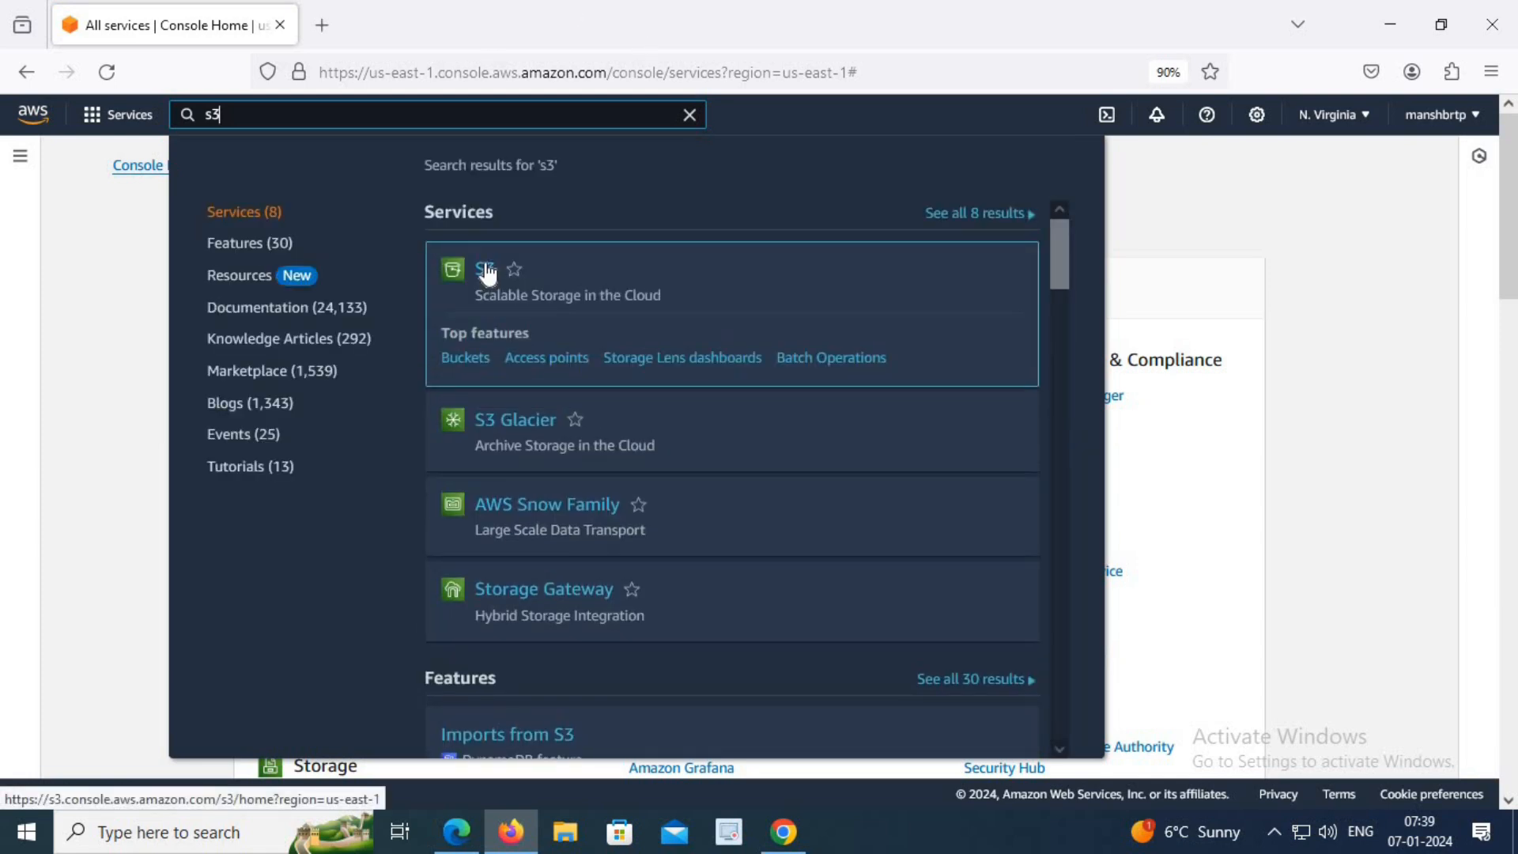
{"action": "left_click", "coordinate": [487, 271]}
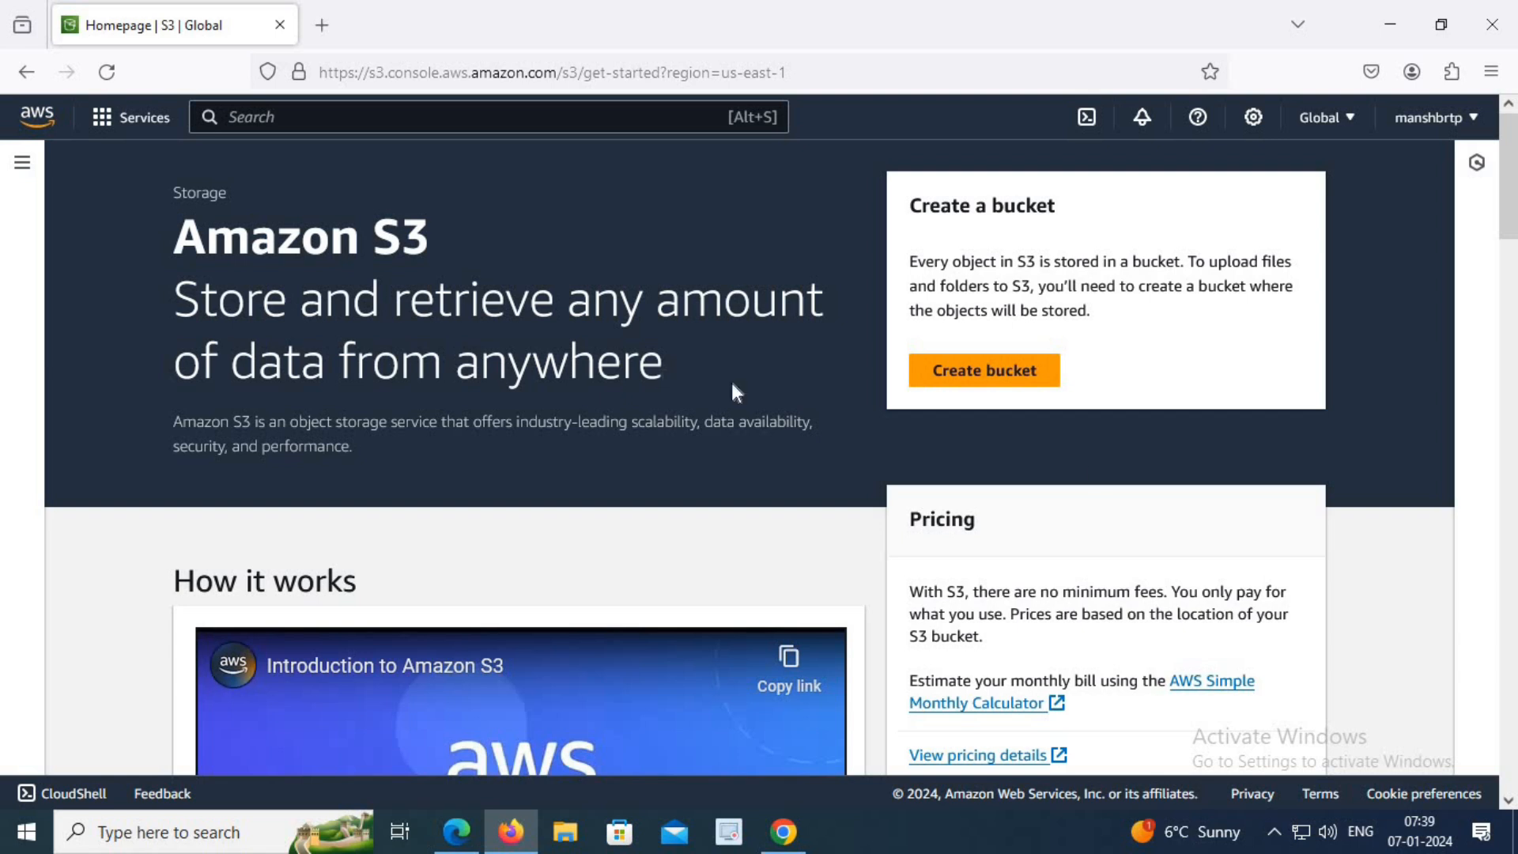
{"action": "left_click", "coordinate": [988, 385]}
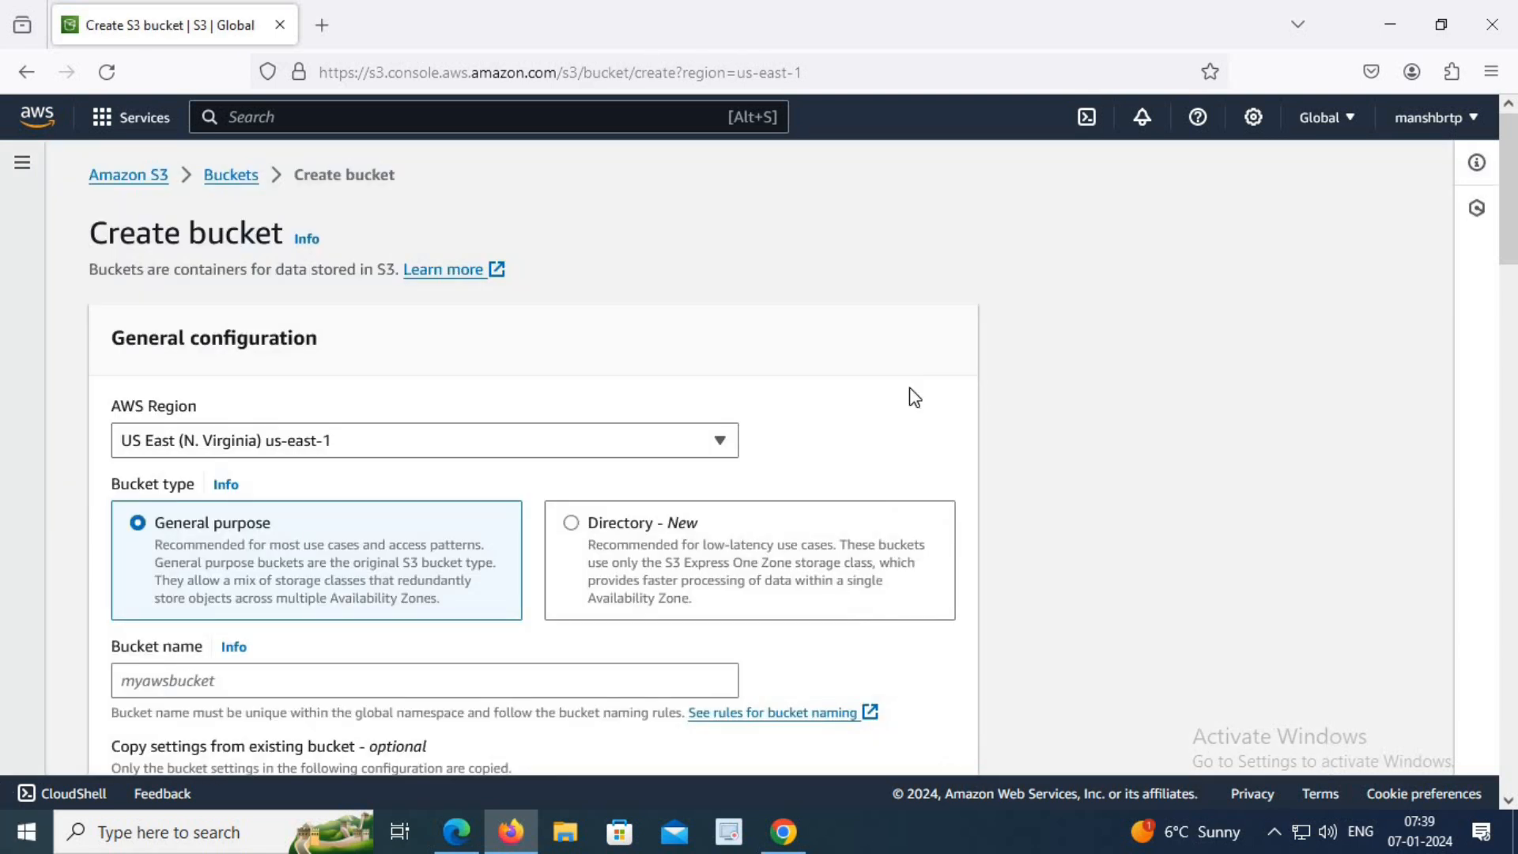
Examine the list of AWS regions available for the new bucket and close it without choosing another.
{"action": "left_click", "coordinate": [685, 454]}
{"action": "scroll", "coordinate": [345, 657], "scroll_direction": "down", "scroll_amount": 5}
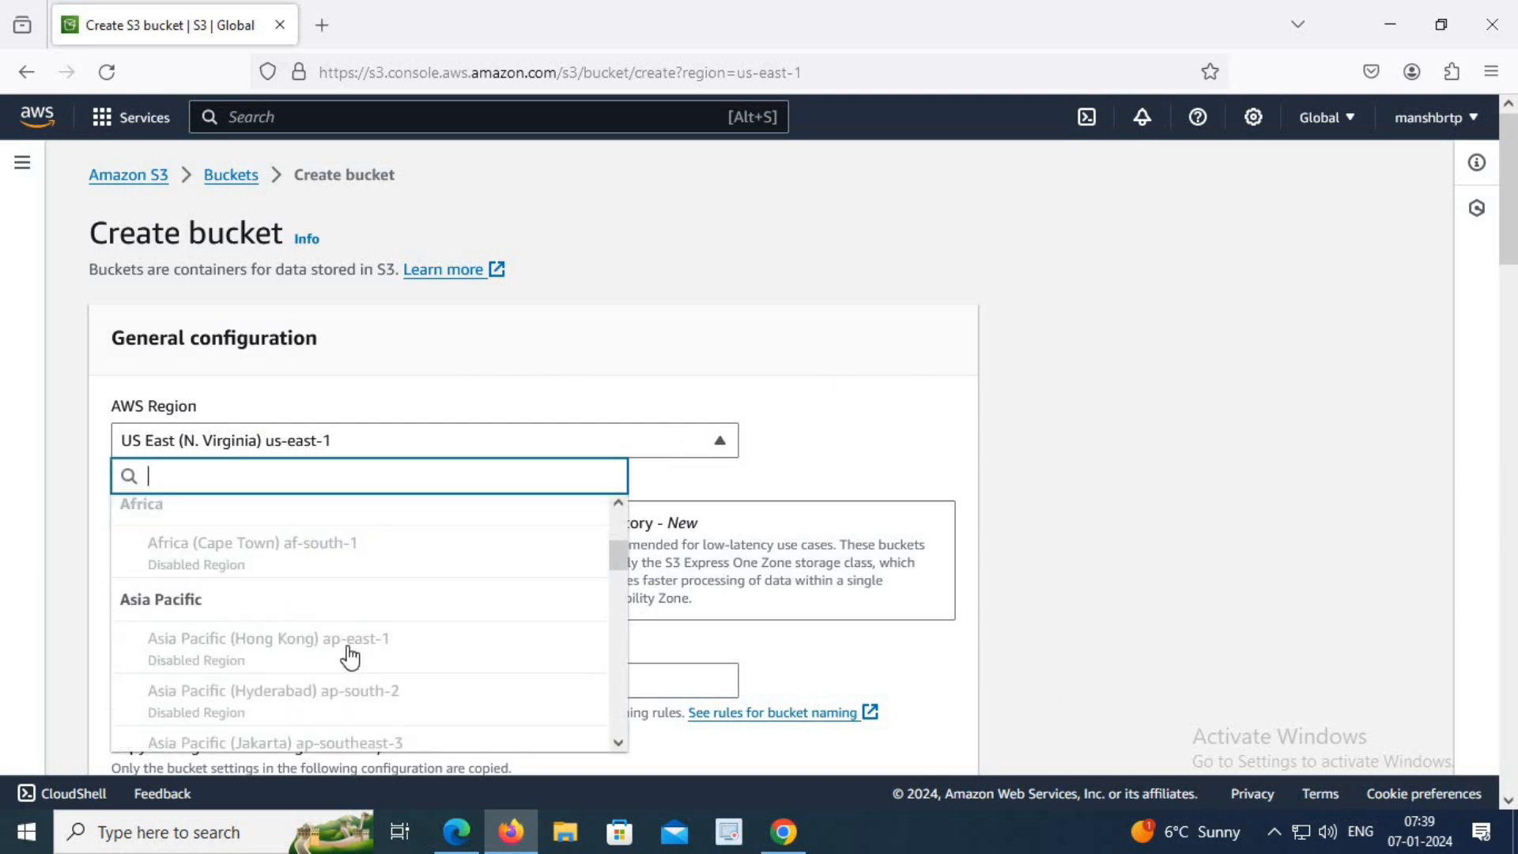
{"action": "scroll", "coordinate": [348, 645], "scroll_direction": "down", "scroll_amount": 5}
{"action": "scroll", "coordinate": [348, 645], "scroll_direction": "up", "scroll_amount": 4}
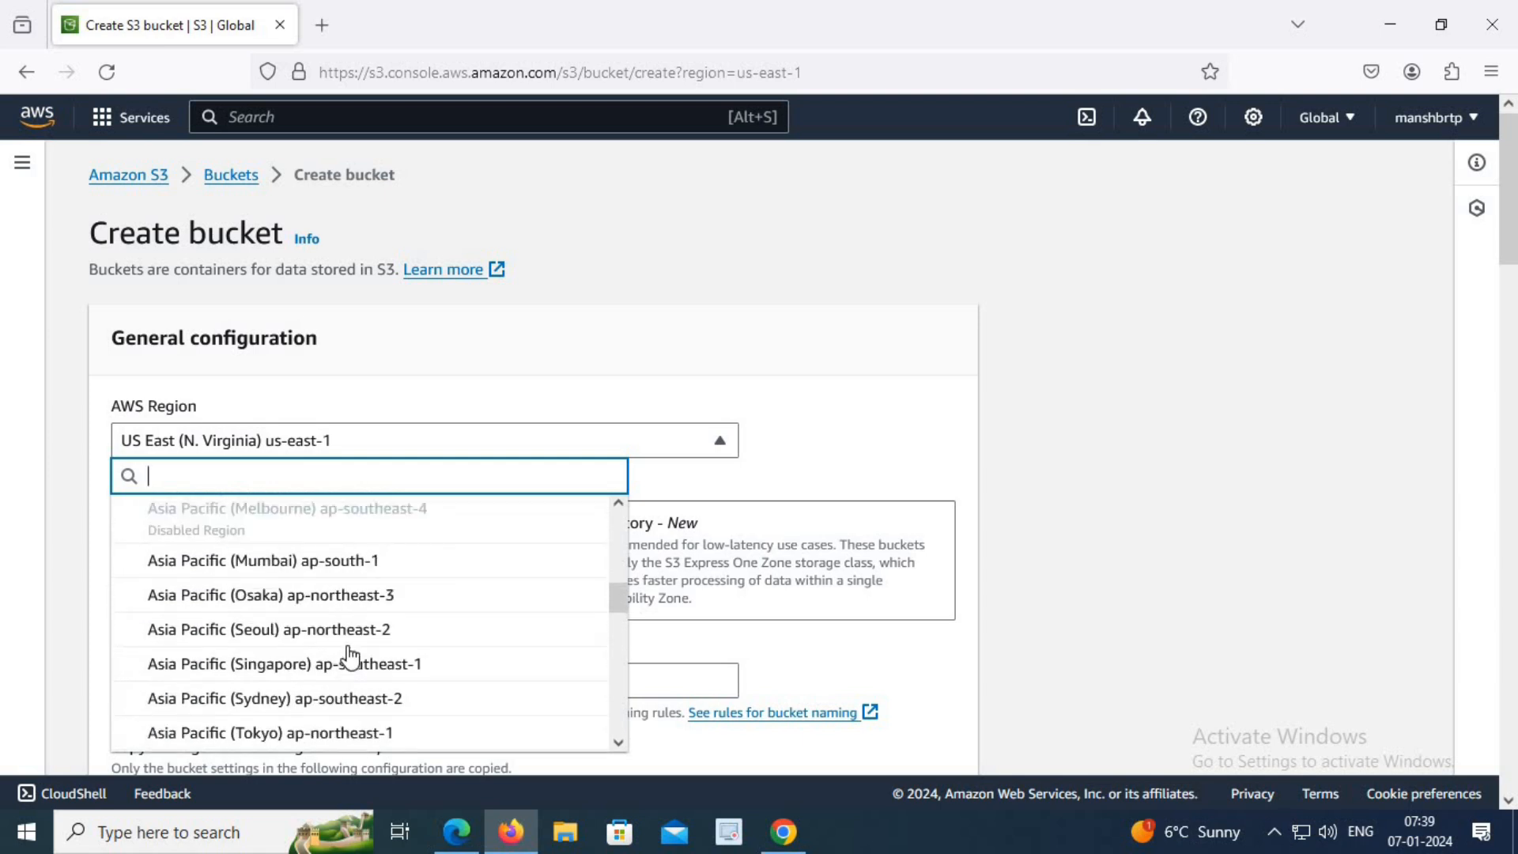
{"action": "scroll", "coordinate": [350, 656], "scroll_direction": "up", "scroll_amount": 4}
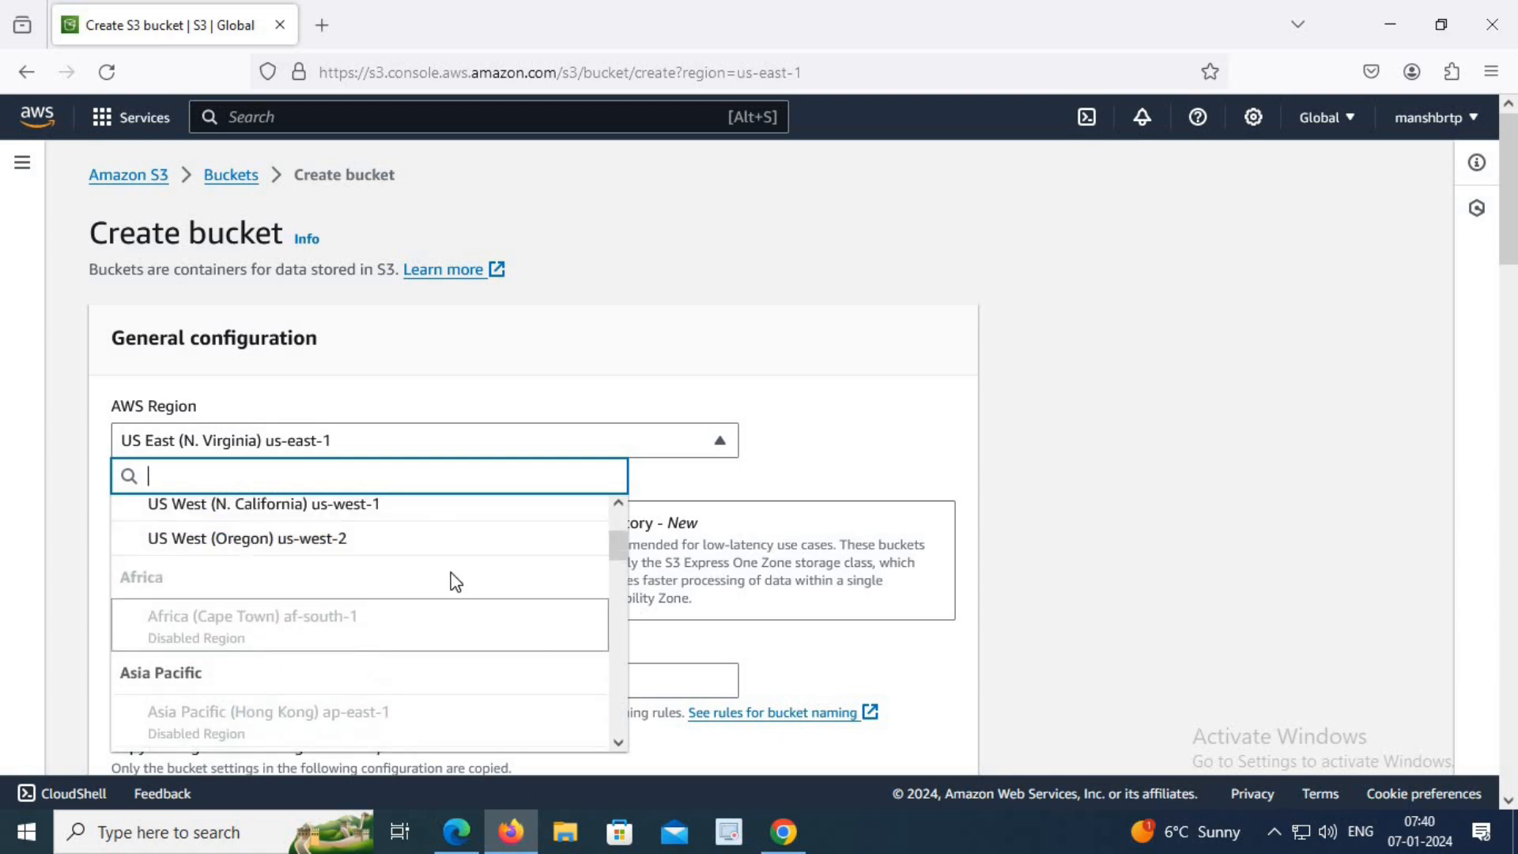
{"action": "scroll", "coordinate": [427, 593], "scroll_direction": "down", "scroll_amount": 3}
{"action": "scroll", "coordinate": [400, 610], "scroll_direction": "down", "scroll_amount": 5}
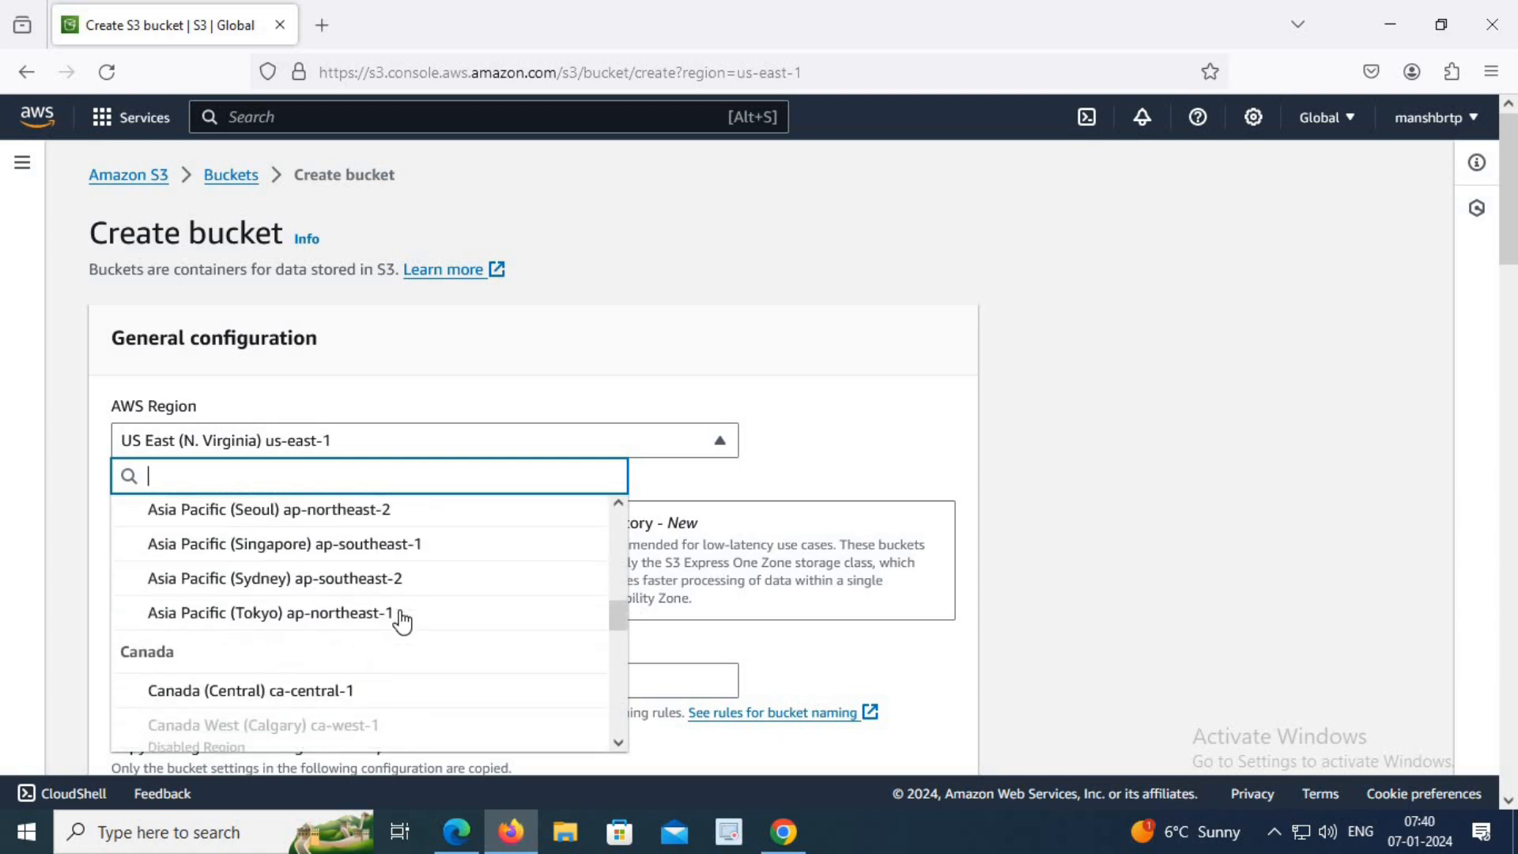
{"action": "scroll", "coordinate": [380, 551], "scroll_direction": "up", "scroll_amount": 6}
{"action": "scroll", "coordinate": [381, 551], "scroll_direction": "up", "scroll_amount": 2}
{"action": "left_click", "coordinate": [1157, 405]}
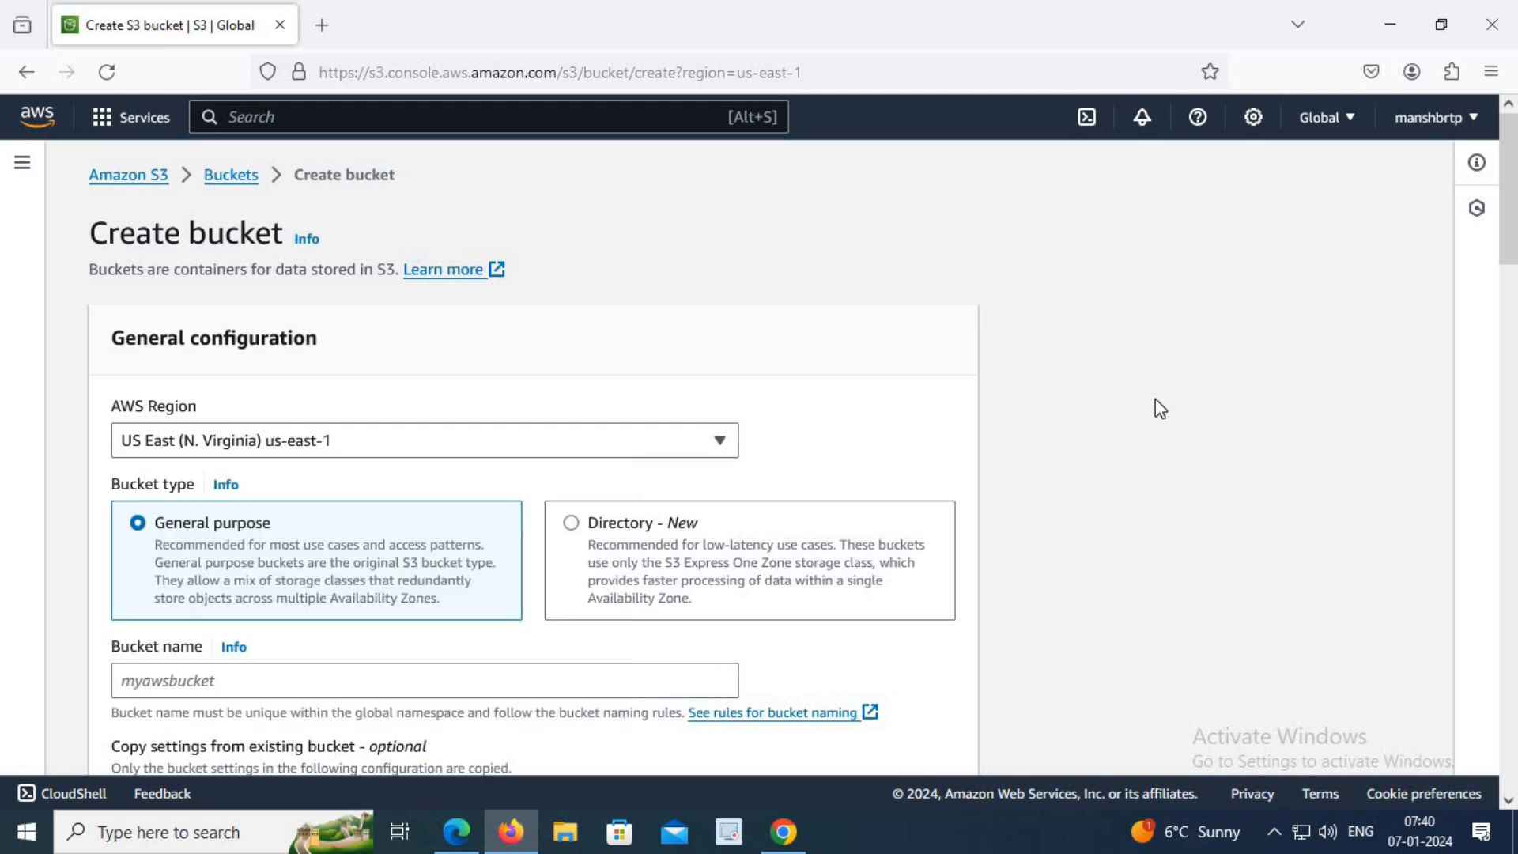
Name the new general purpose bucket mybucket-brtp.
{"action": "scroll", "coordinate": [786, 485], "scroll_direction": "down", "scroll_amount": 3}
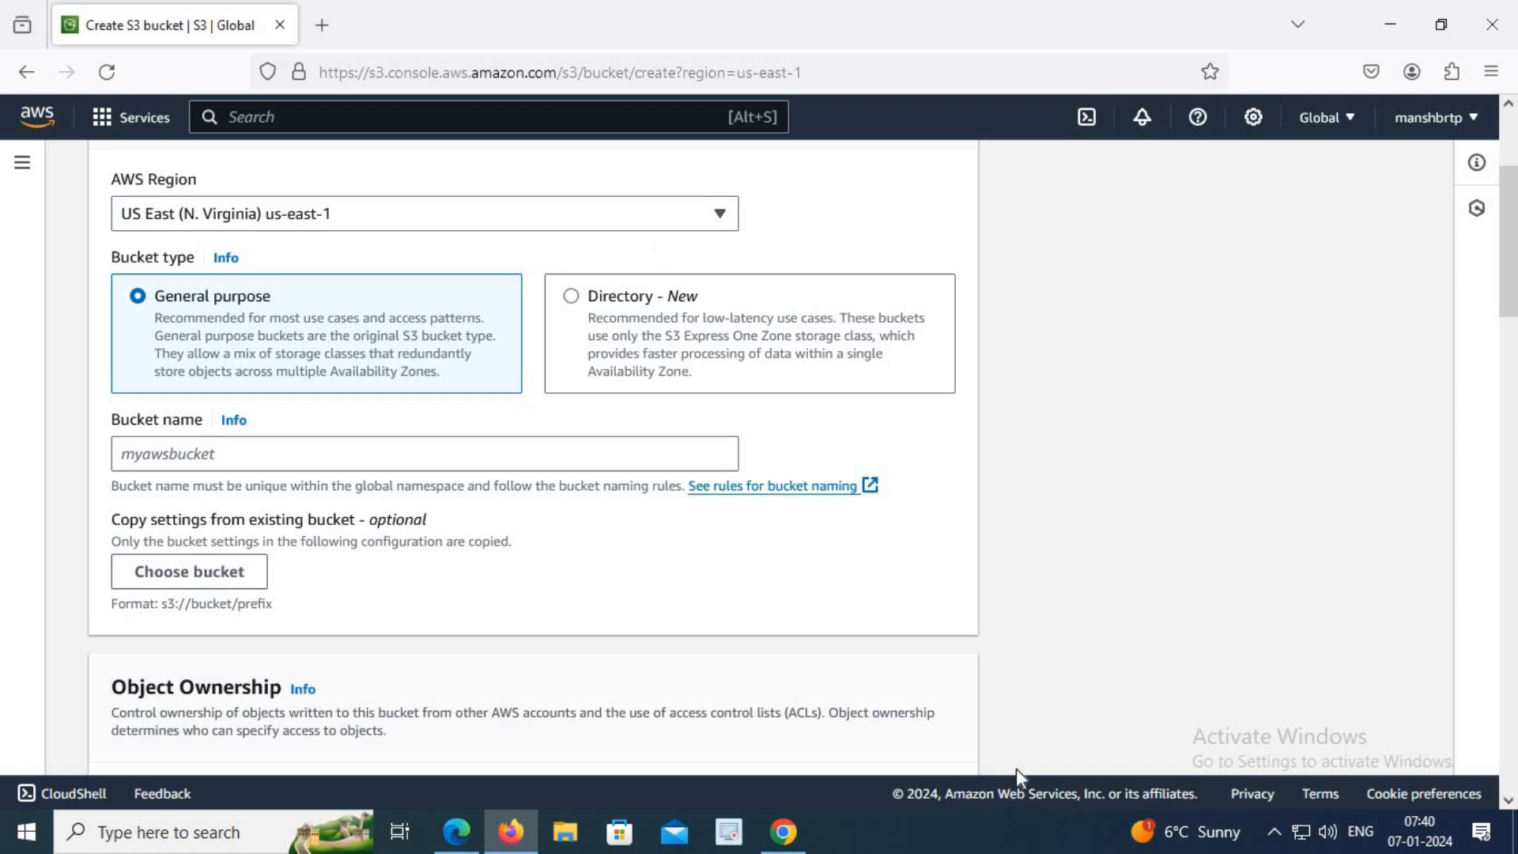
{"action": "left_click", "coordinate": [171, 459]}
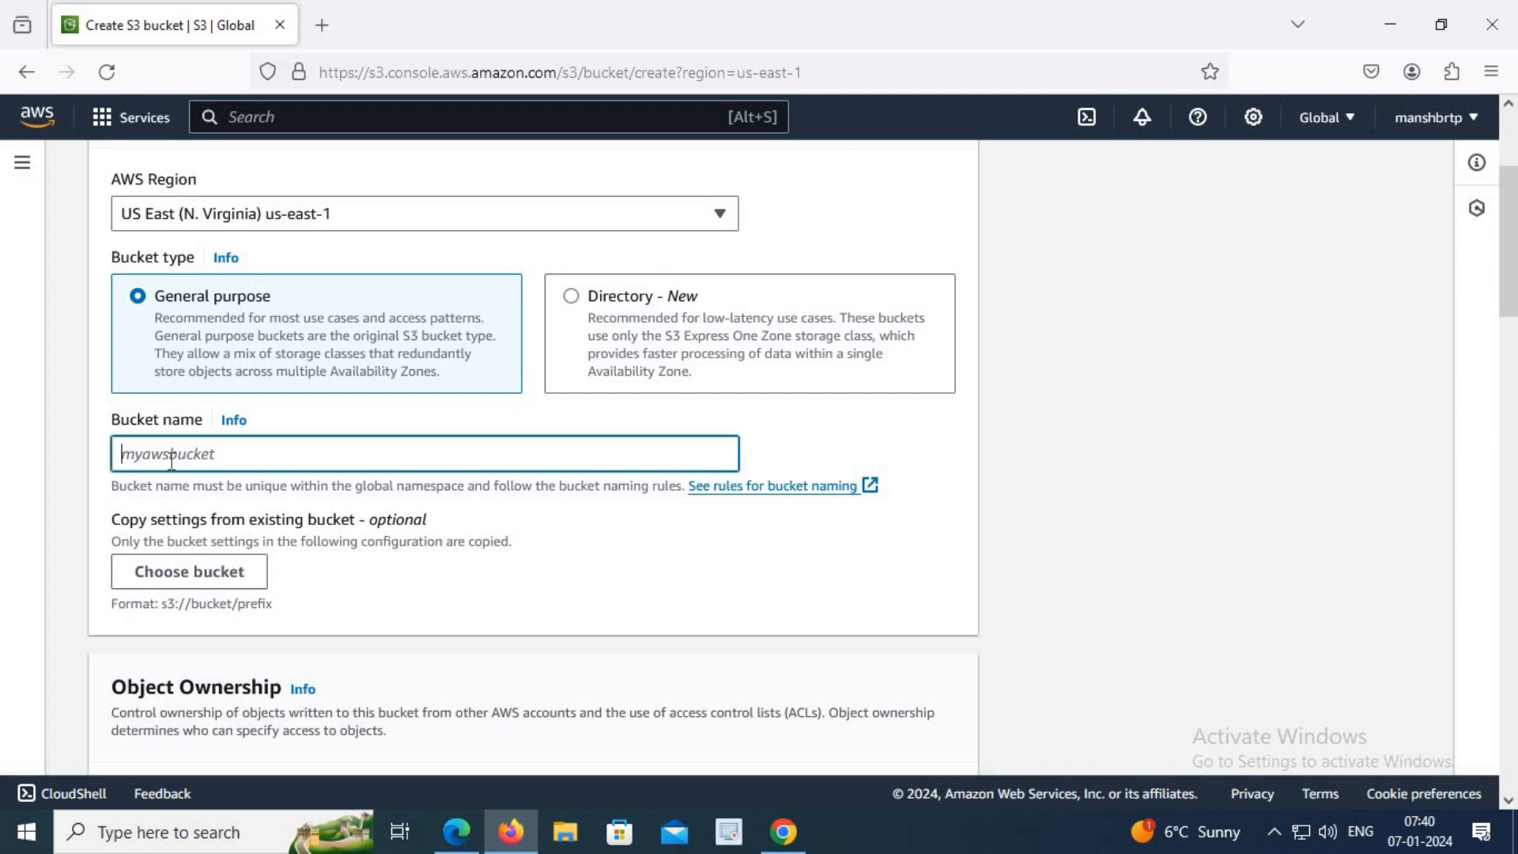
{"action": "type", "text": "mybucket-brtp"}
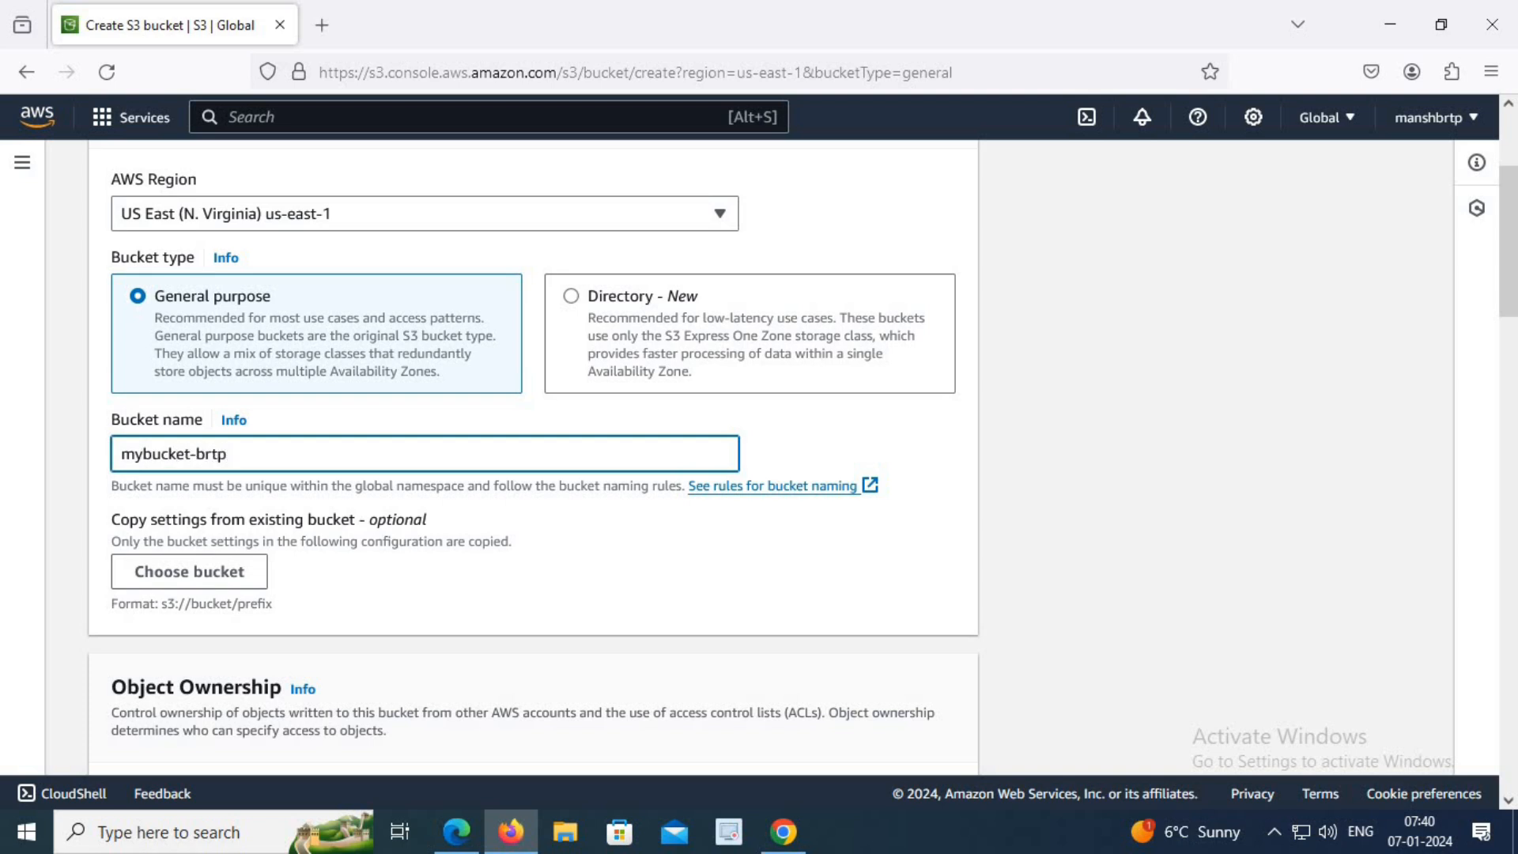
Turn off Block all public access for the bucket, and turn it back on.
{"action": "scroll", "coordinate": [158, 451], "scroll_direction": "down", "scroll_amount": 2}
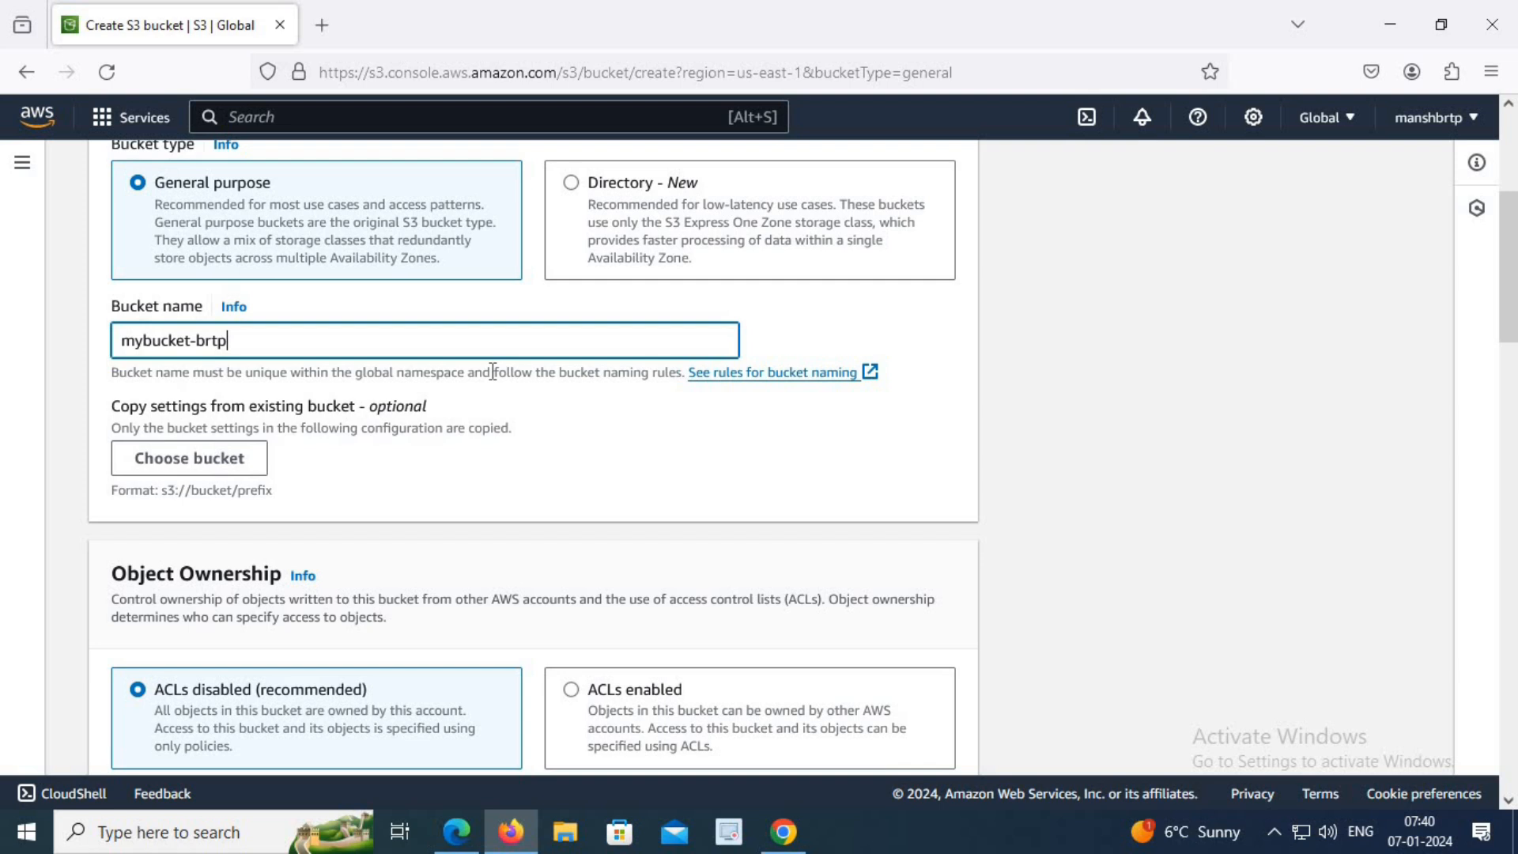
{"action": "scroll", "coordinate": [519, 395], "scroll_direction": "down", "scroll_amount": 4}
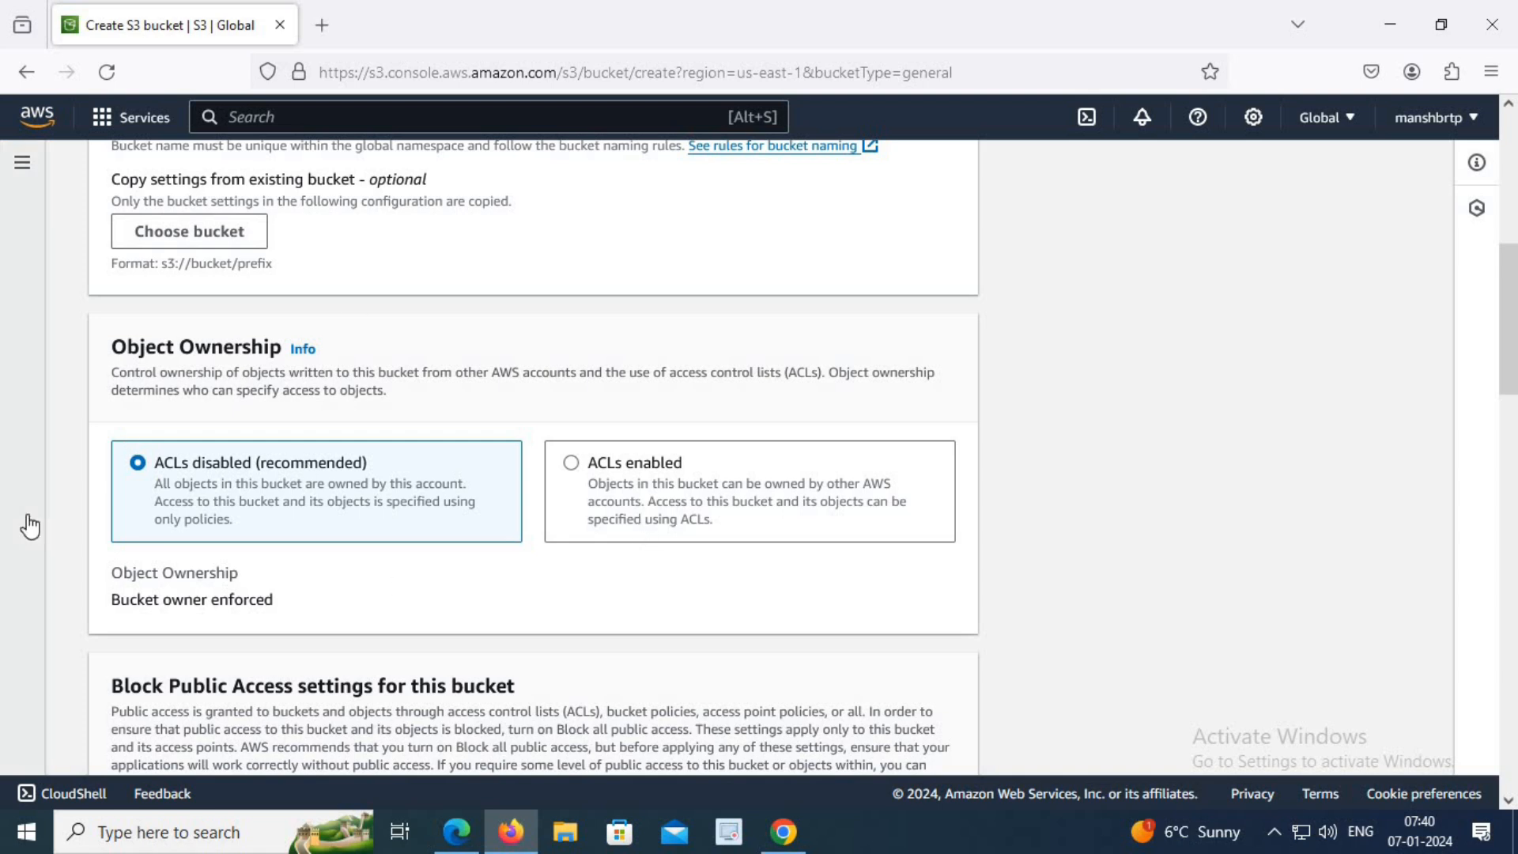
{"action": "scroll", "coordinate": [434, 468], "scroll_direction": "down", "scroll_amount": 3}
{"action": "scroll", "coordinate": [433, 468], "scroll_direction": "down", "scroll_amount": 3}
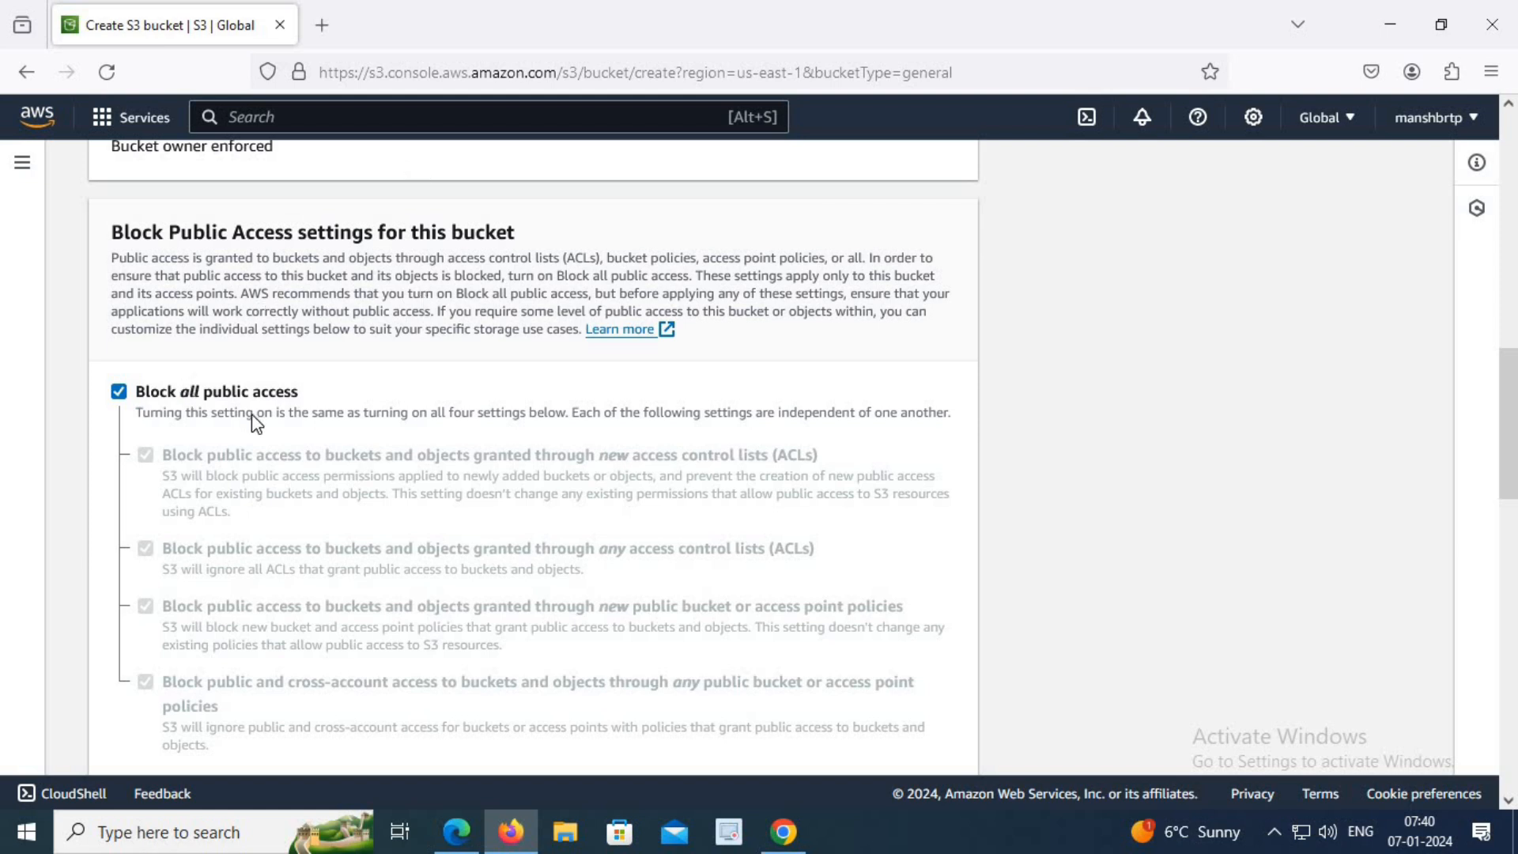
{"action": "left_click", "coordinate": [127, 393]}
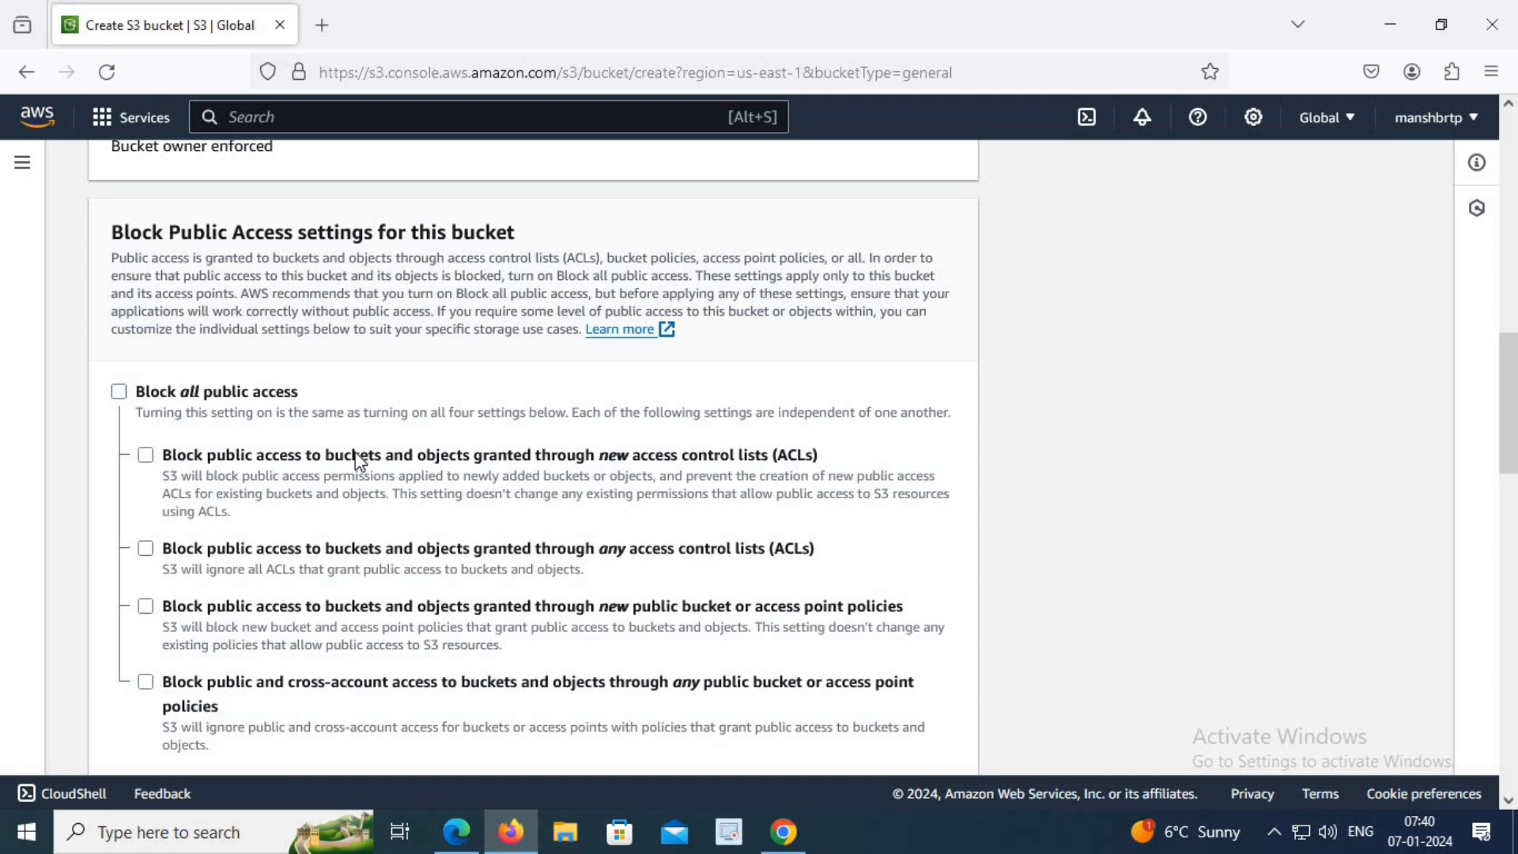
{"action": "scroll", "coordinate": [360, 443], "scroll_direction": "down", "scroll_amount": 2}
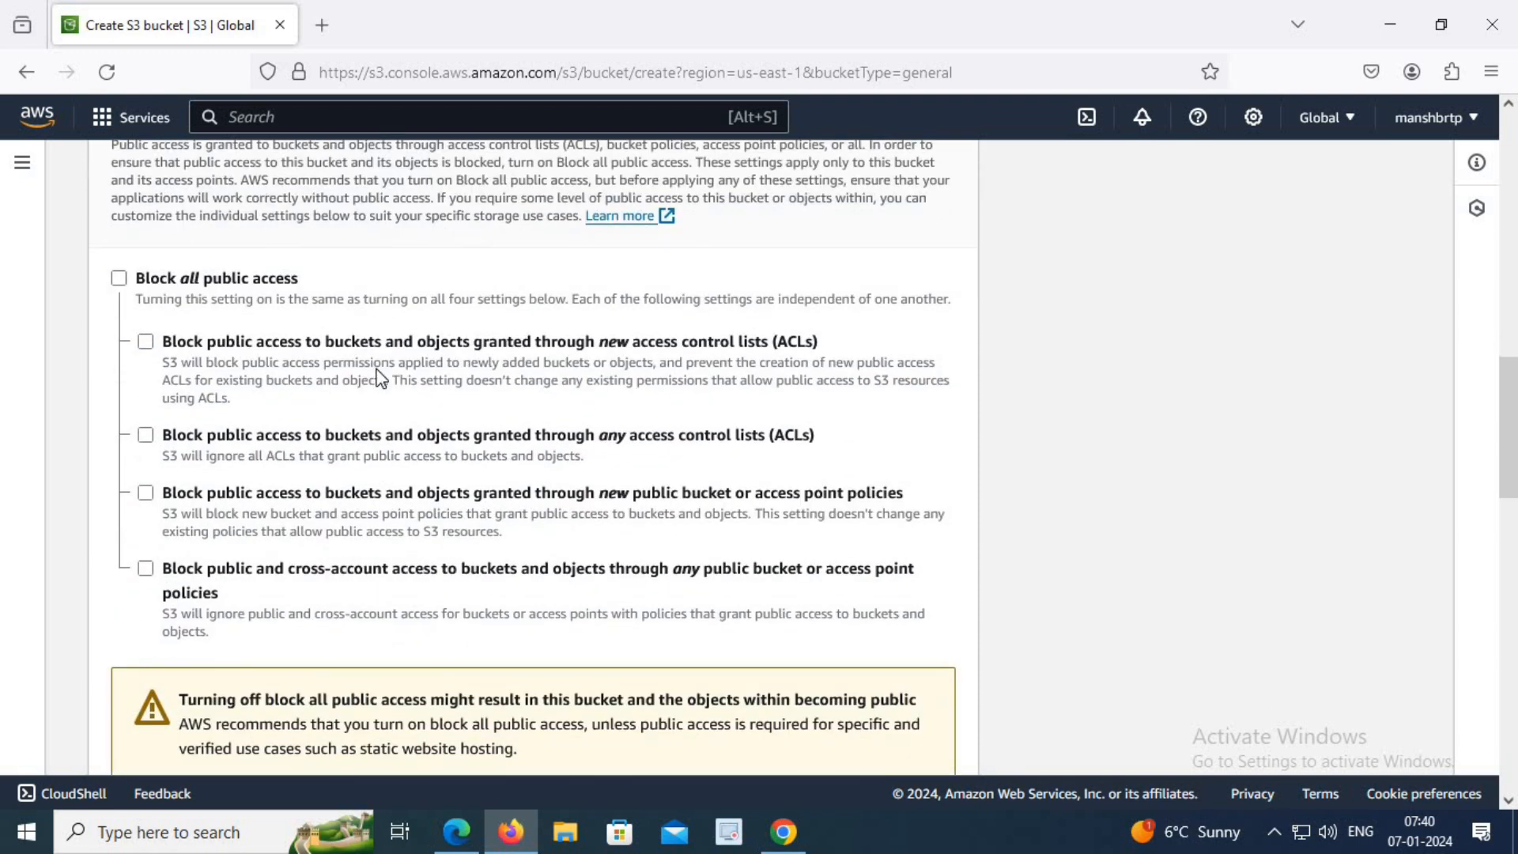
{"action": "left_click", "coordinate": [119, 279]}
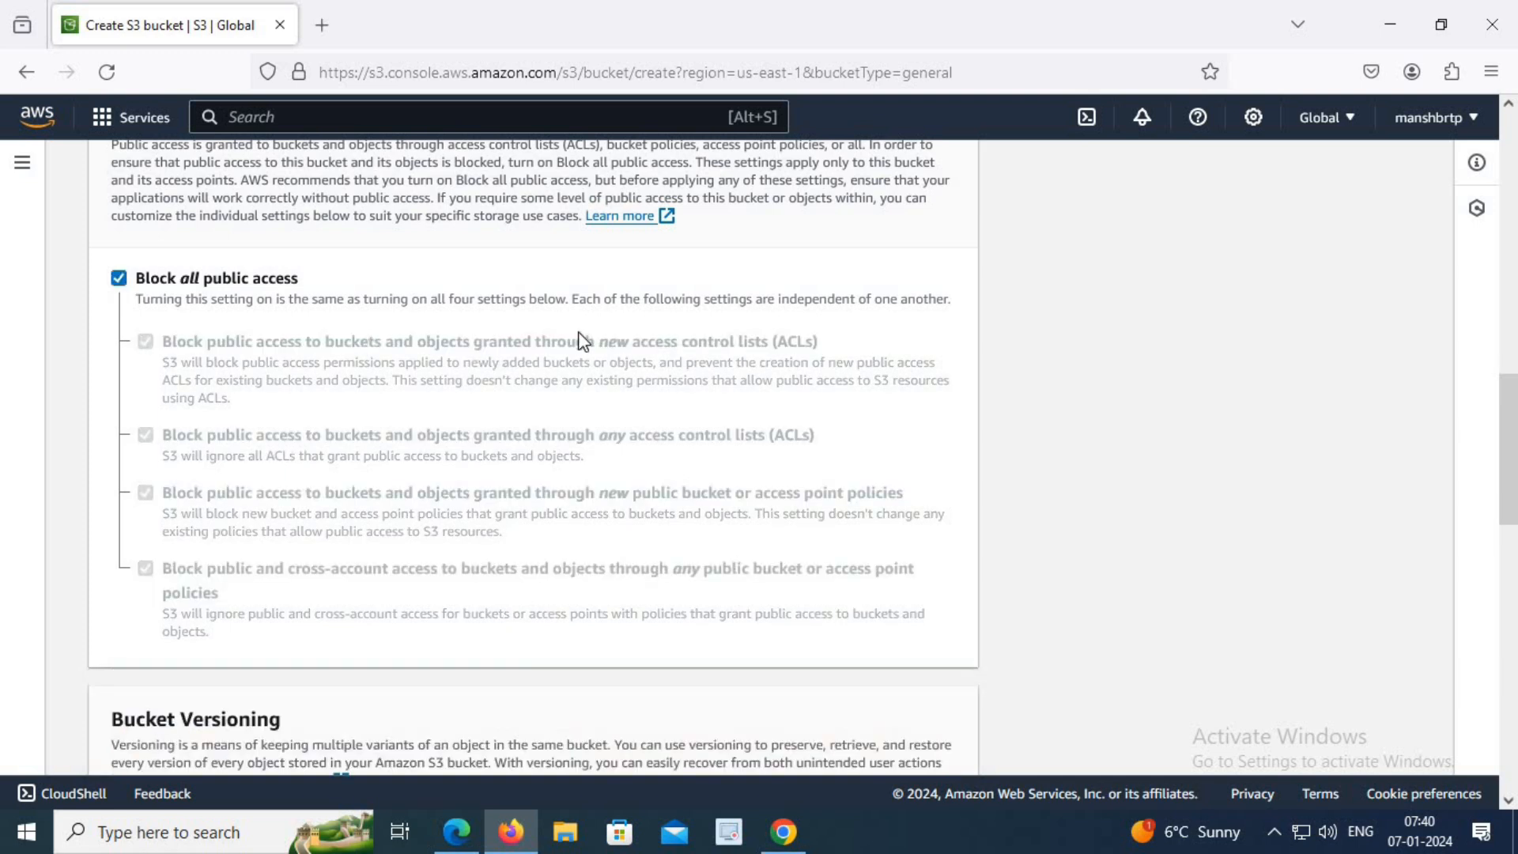
Create the bucket with the default versioning, tag and encryption settings.
{"action": "scroll", "coordinate": [623, 348], "scroll_direction": "down", "scroll_amount": 4}
{"action": "scroll", "coordinate": [620, 345], "scroll_direction": "down", "scroll_amount": 1}
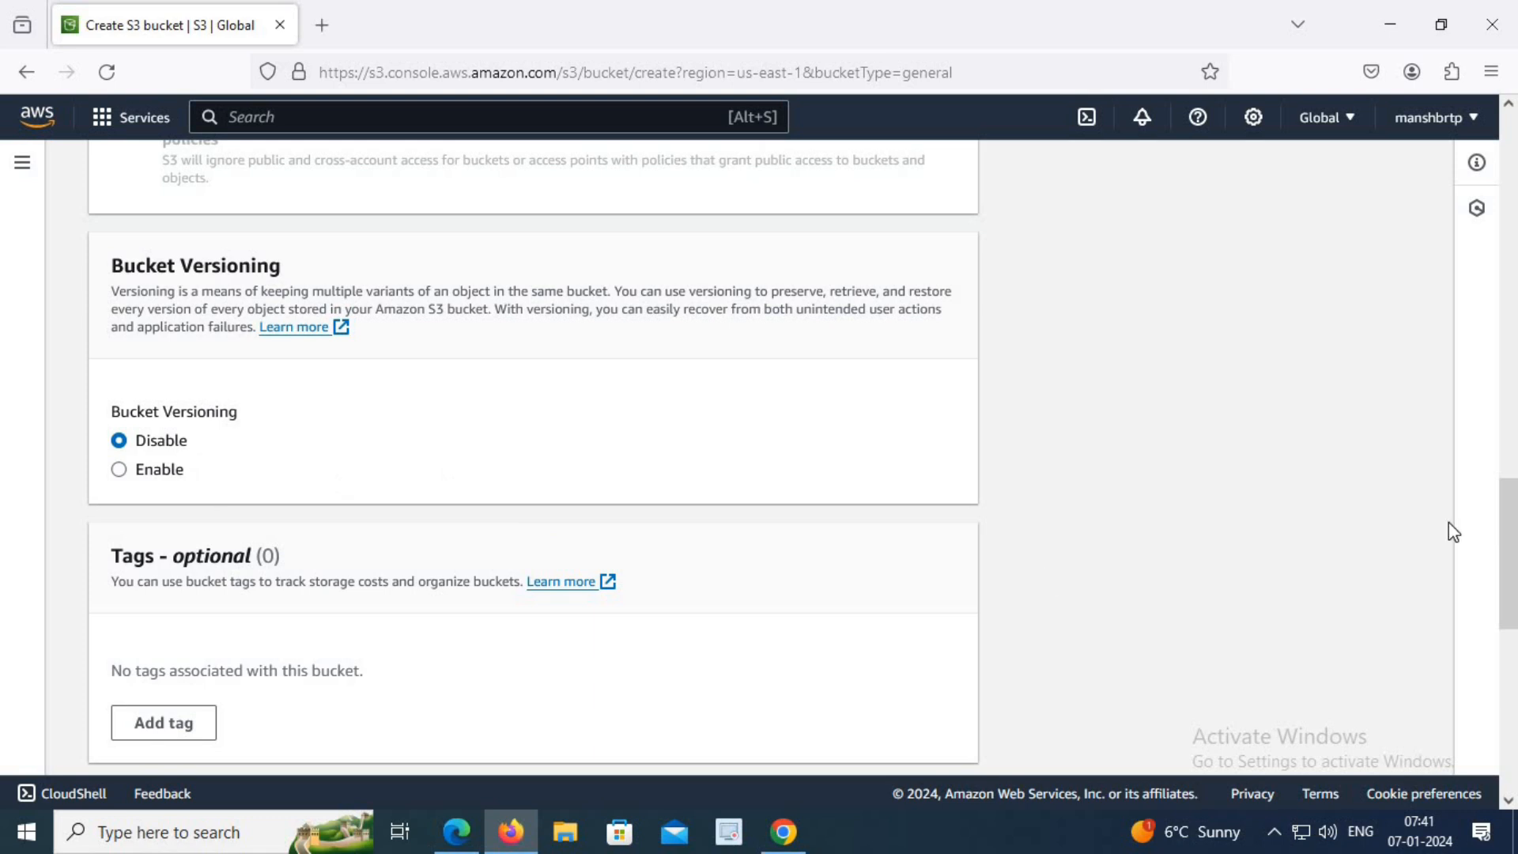
{"action": "scroll", "coordinate": [1109, 535], "scroll_direction": "down", "scroll_amount": 4}
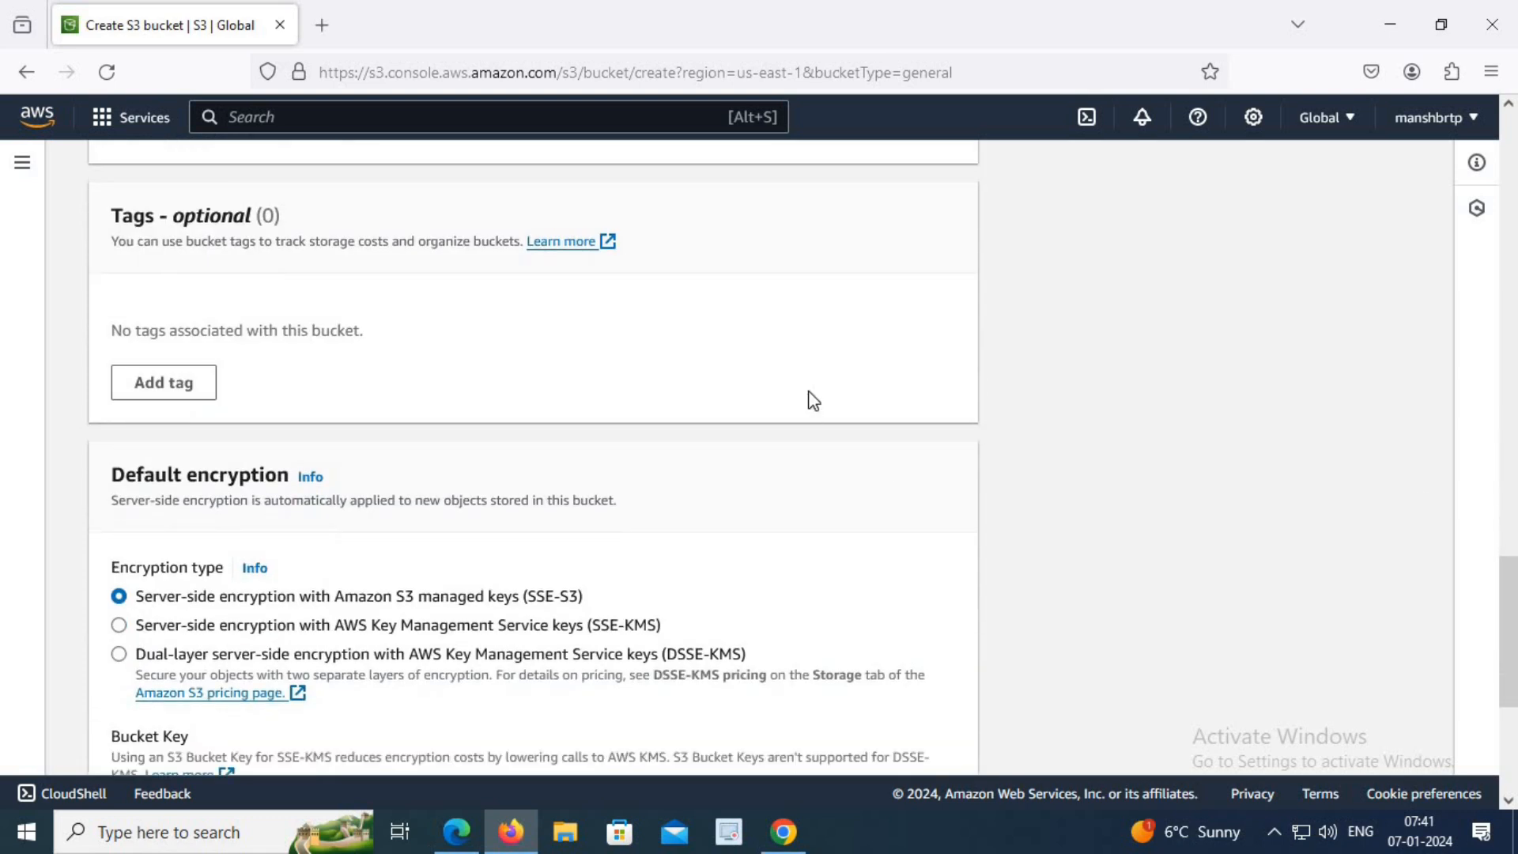
{"action": "scroll", "coordinate": [810, 398], "scroll_direction": "down", "scroll_amount": 3}
{"action": "scroll", "coordinate": [814, 399], "scroll_direction": "down", "scroll_amount": 2}
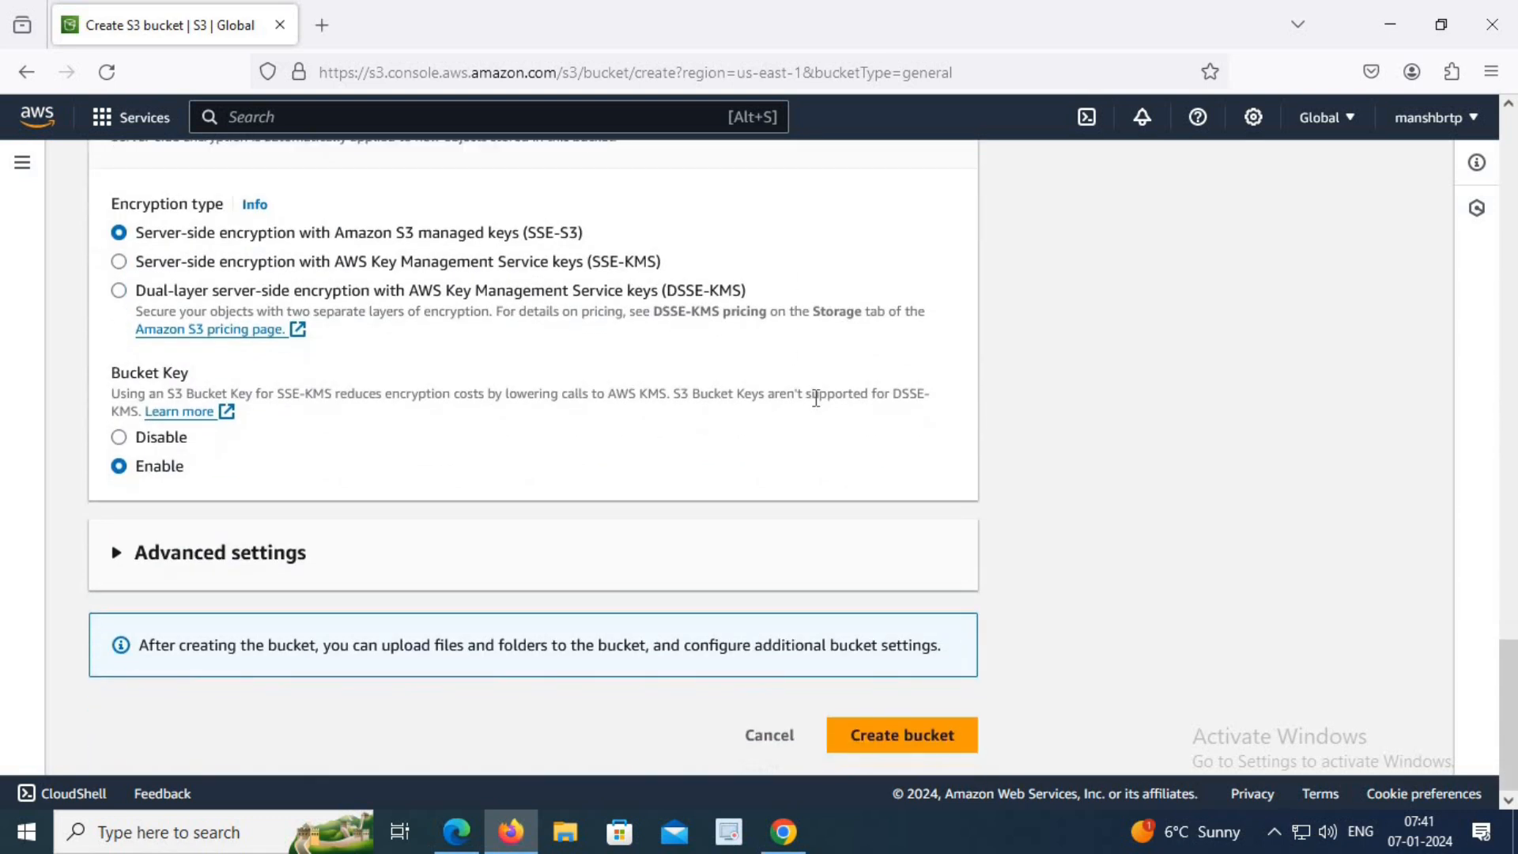
{"action": "left_click", "coordinate": [904, 758]}
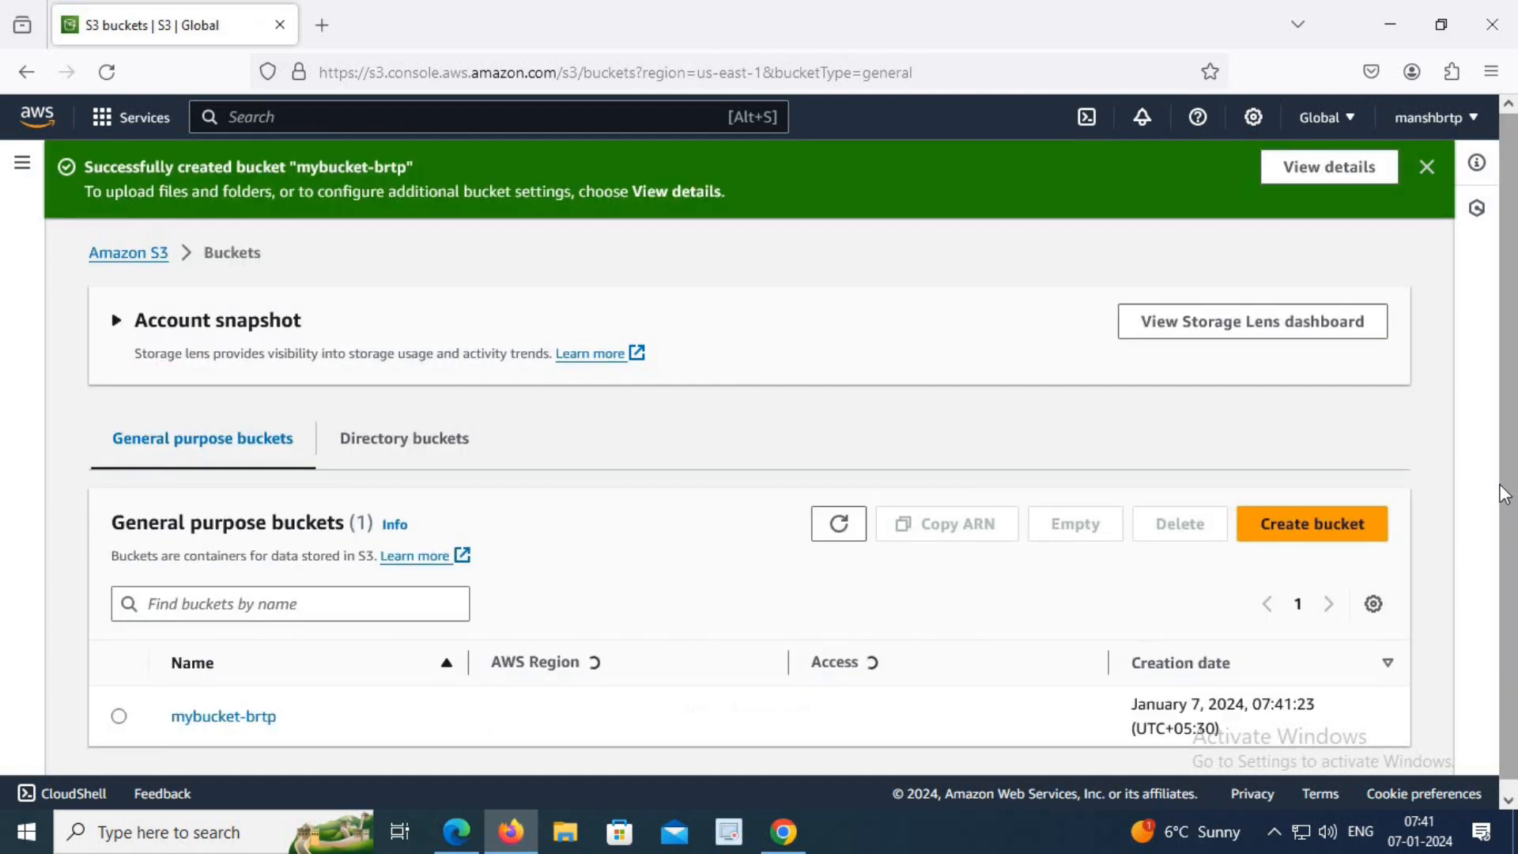
Open the mybucket-brtp bucket and add CLI-AWS.png from the Desktop to a new upload.
{"action": "scroll", "coordinate": [1120, 431], "scroll_direction": "down", "scroll_amount": 2}
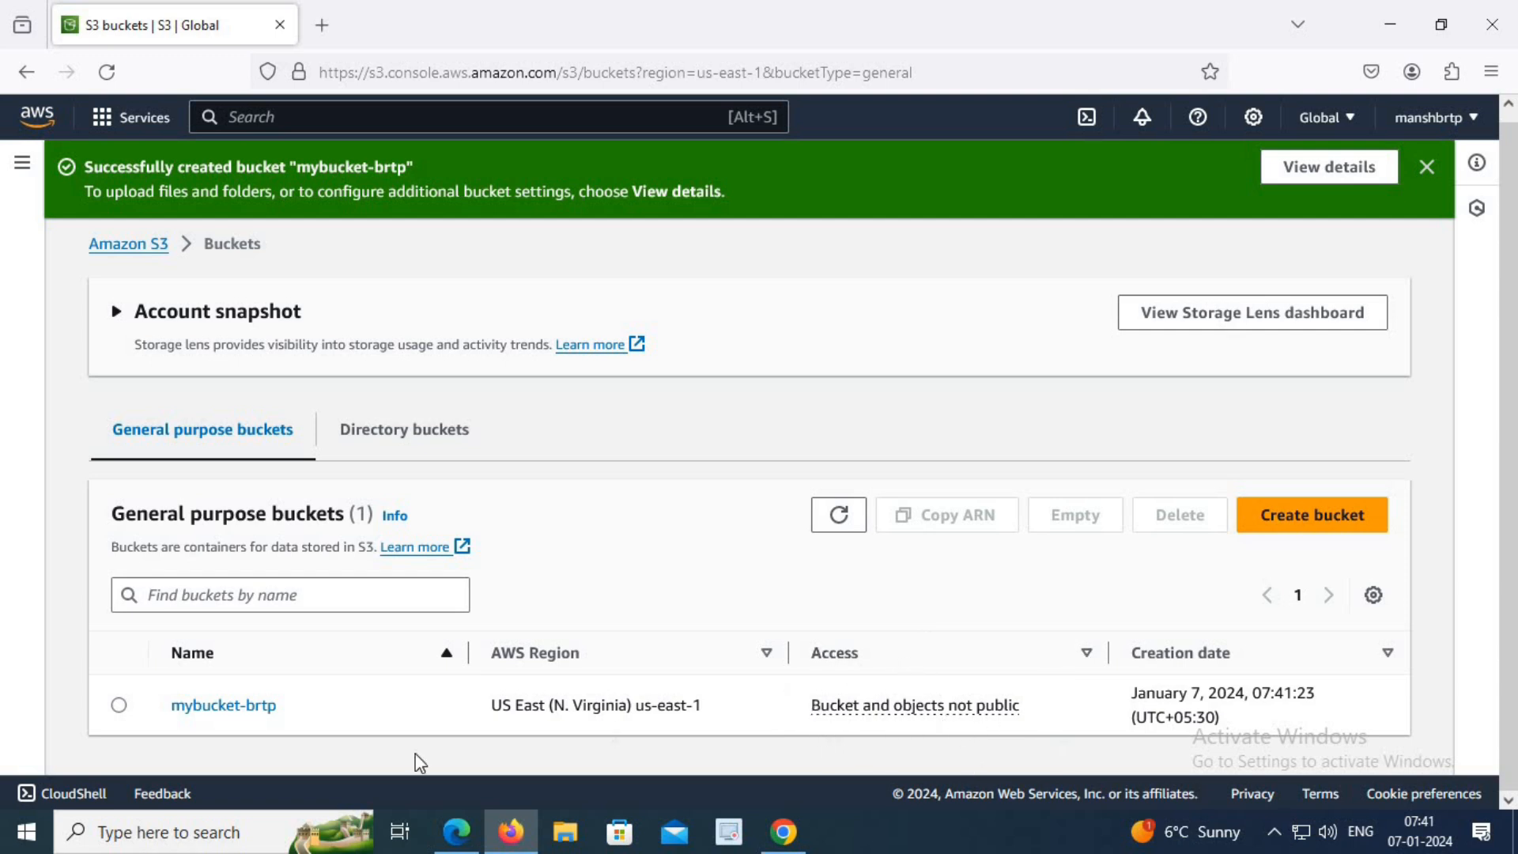
{"action": "left_click", "coordinate": [243, 709]}
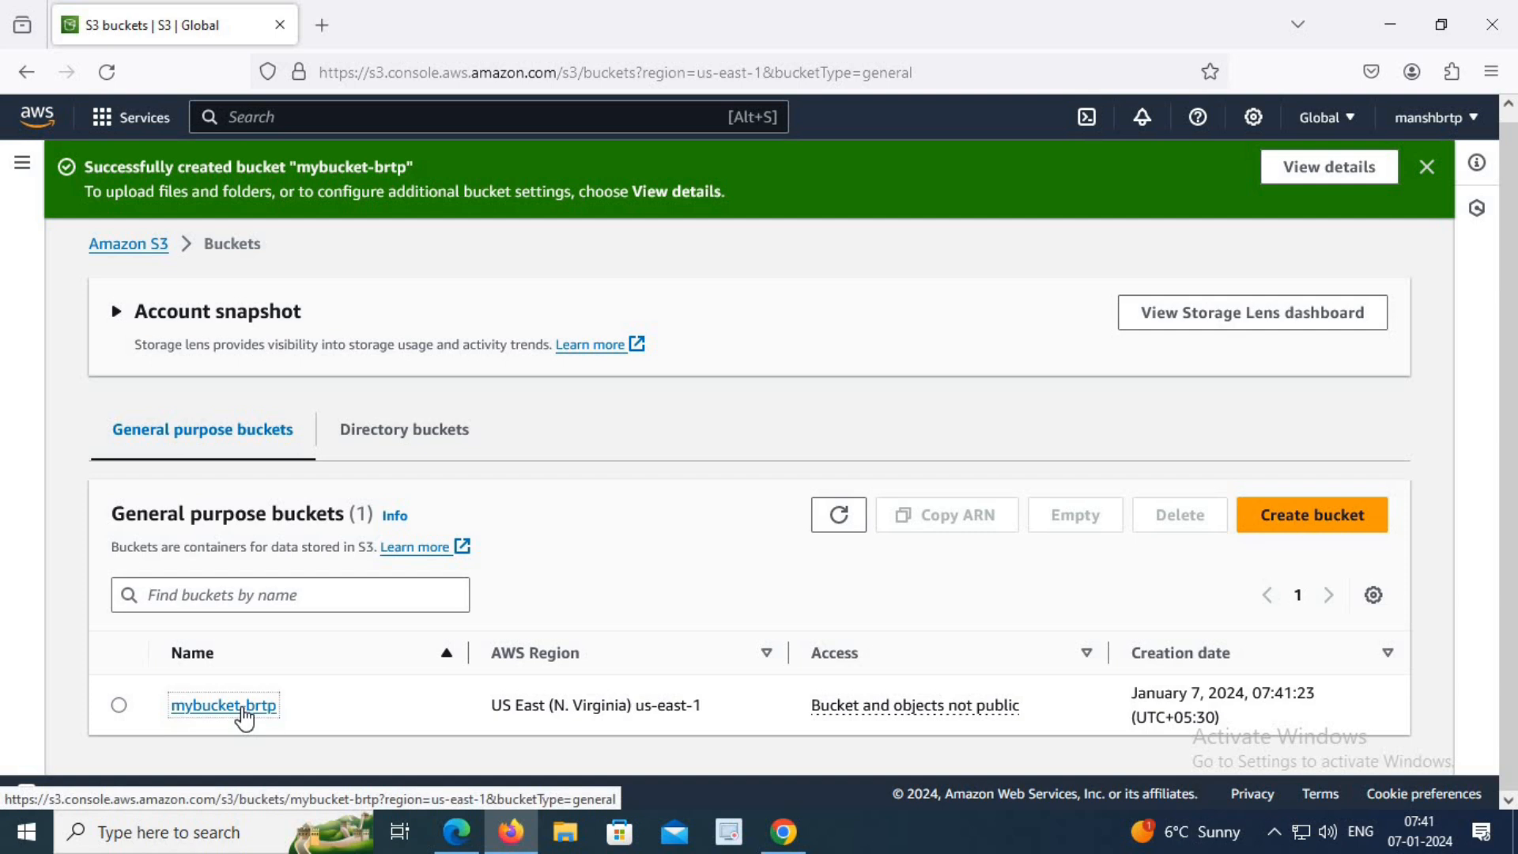
{"action": "scroll", "coordinate": [870, 641], "scroll_direction": "down", "scroll_amount": 1}
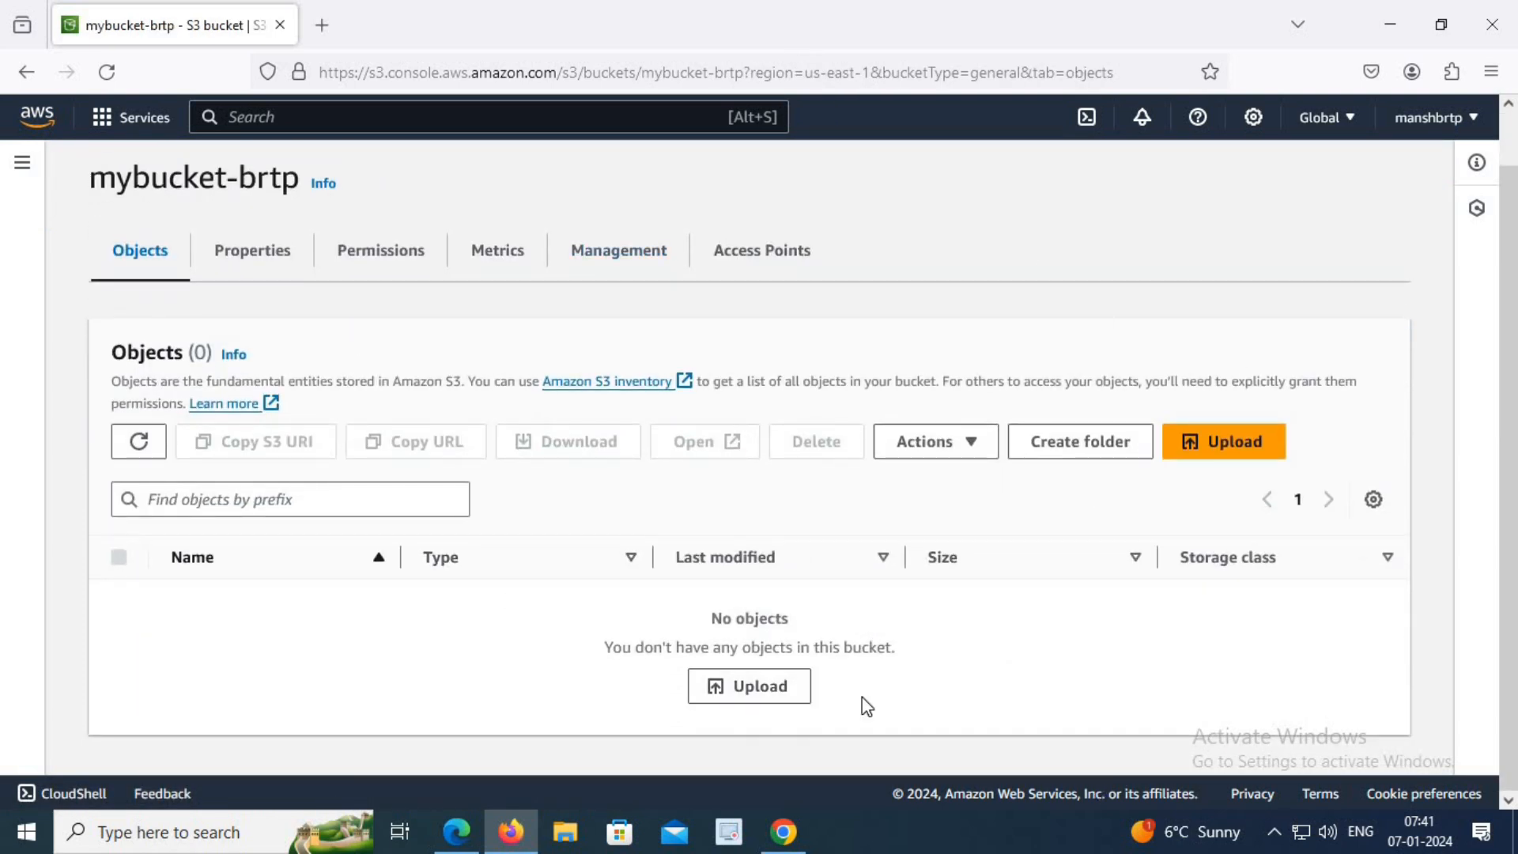
{"action": "left_click", "coordinate": [761, 688]}
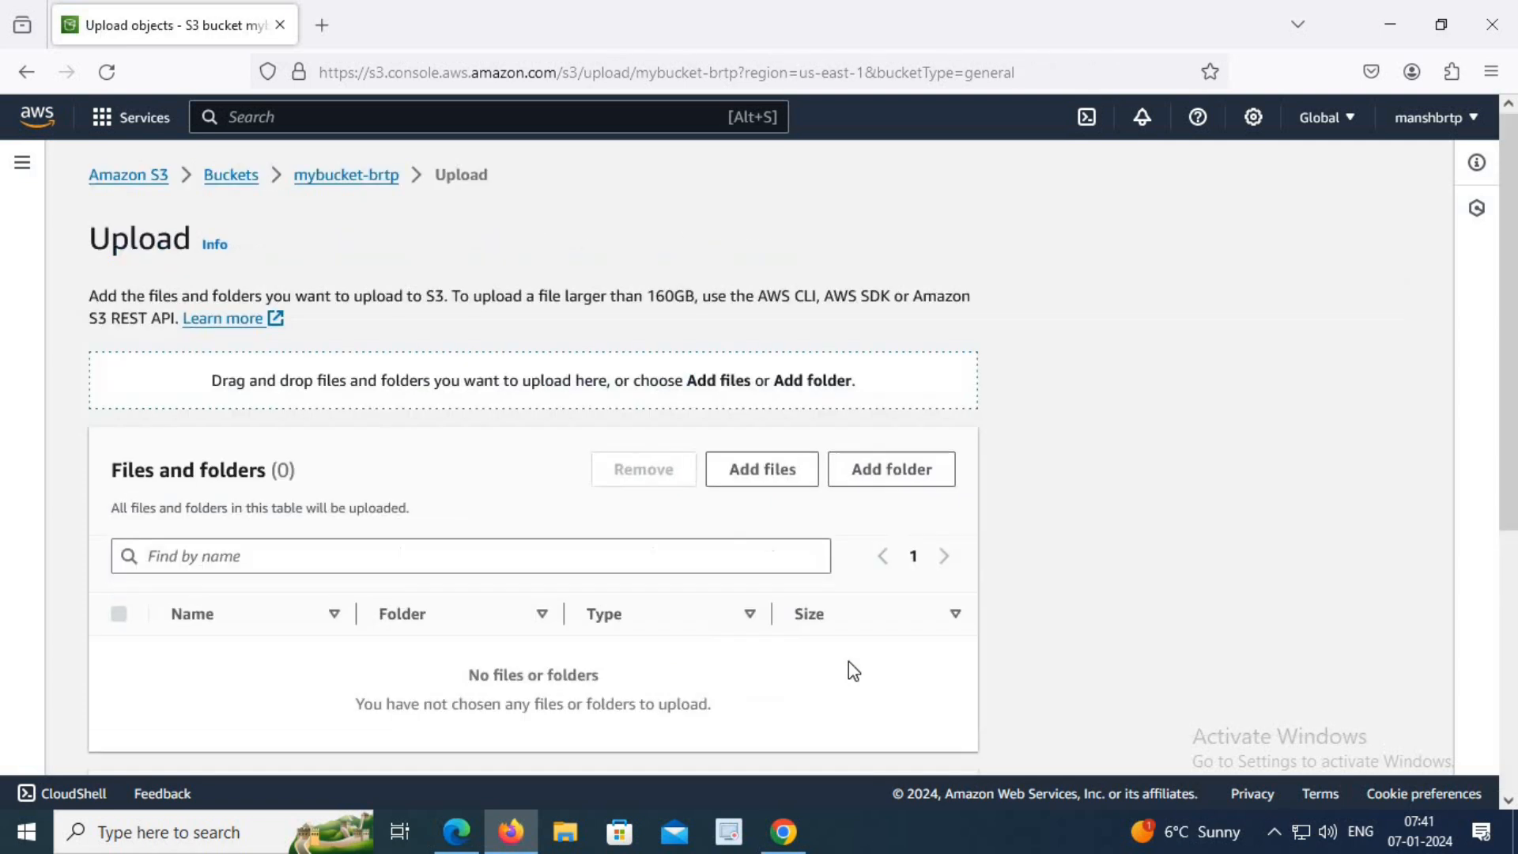
{"action": "left_click", "coordinate": [757, 468]}
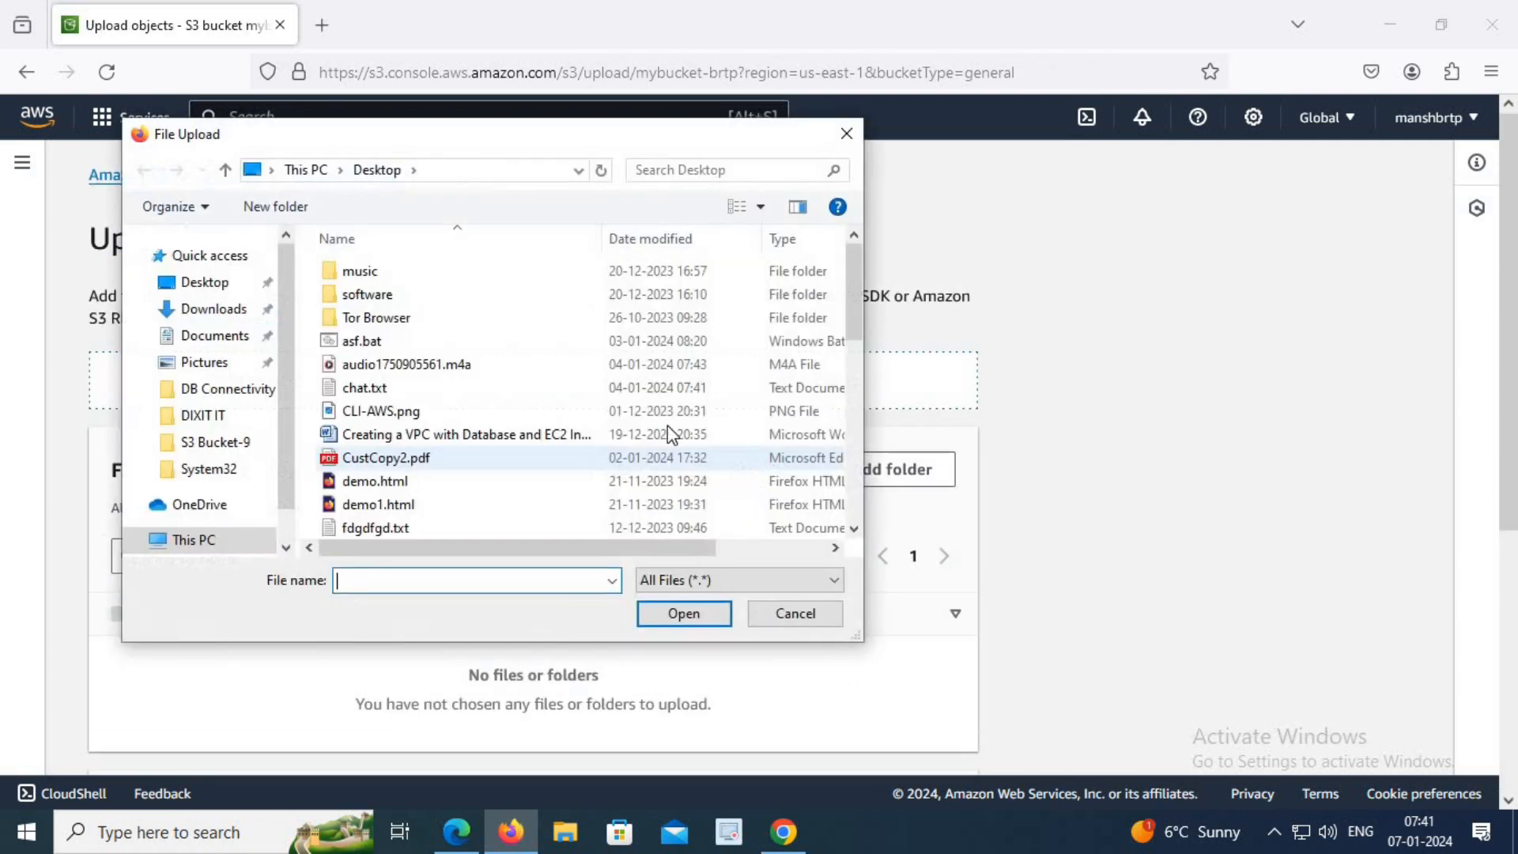
{"action": "left_click", "coordinate": [388, 411]}
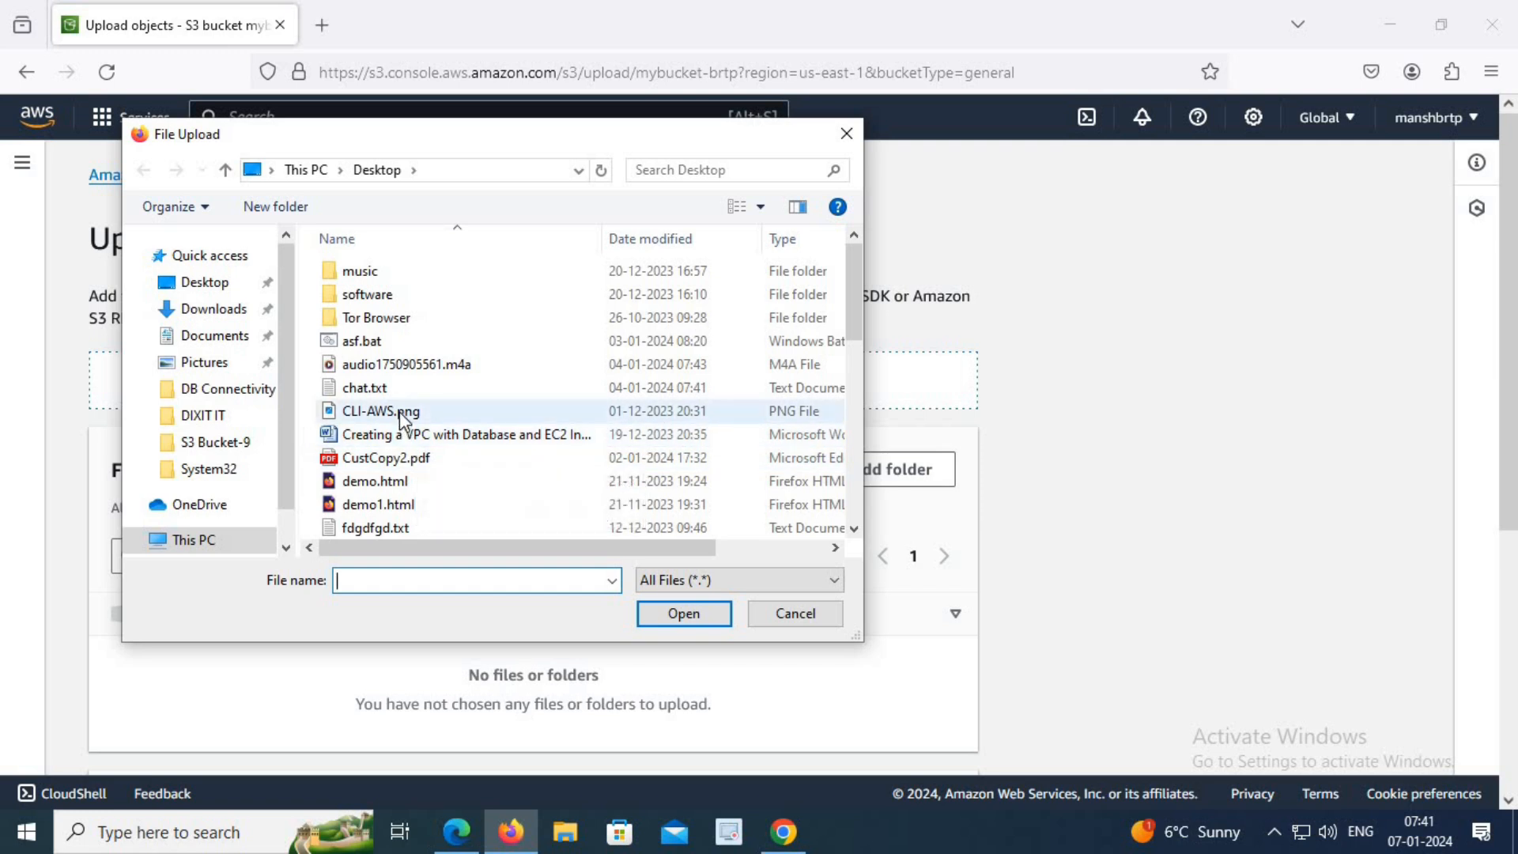
{"action": "left_click", "coordinate": [671, 615]}
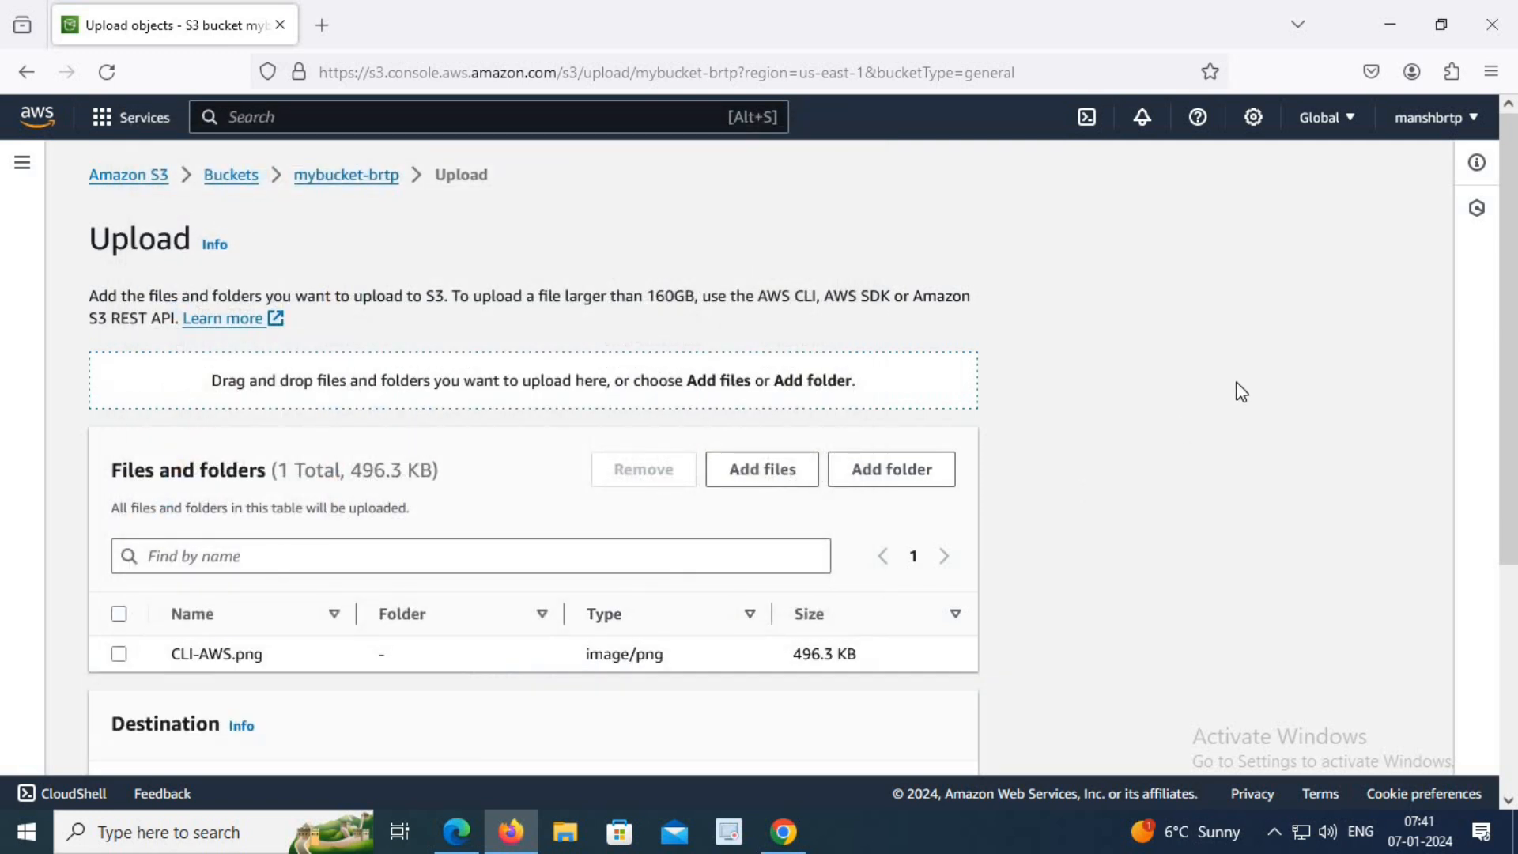
Upload the added file to the bucket, review the upload status and close it.
{"action": "scroll", "coordinate": [1242, 392], "scroll_direction": "down", "scroll_amount": 4}
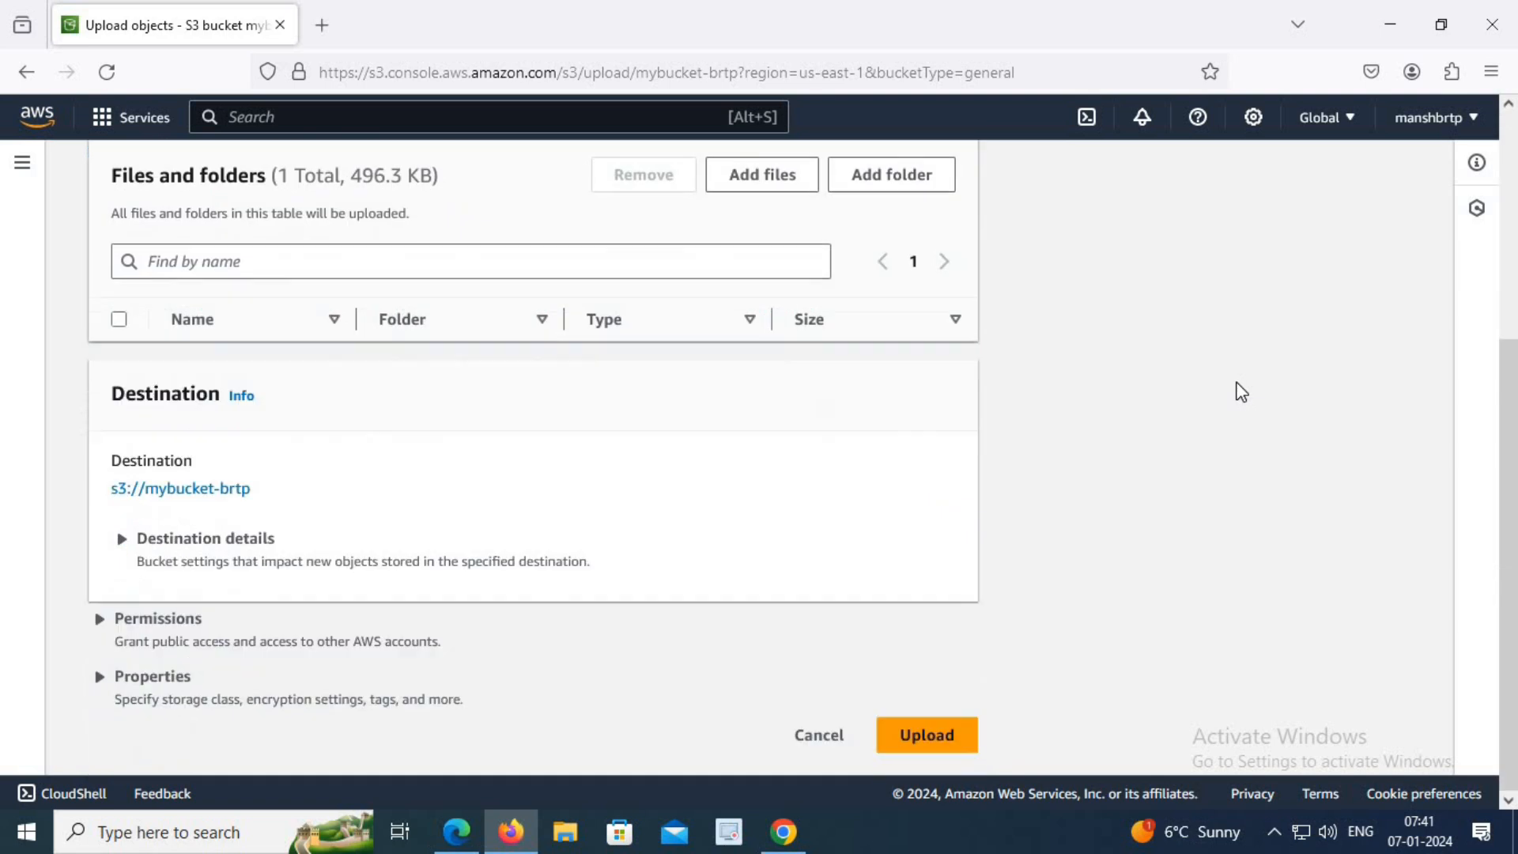
{"action": "left_click", "coordinate": [972, 733]}
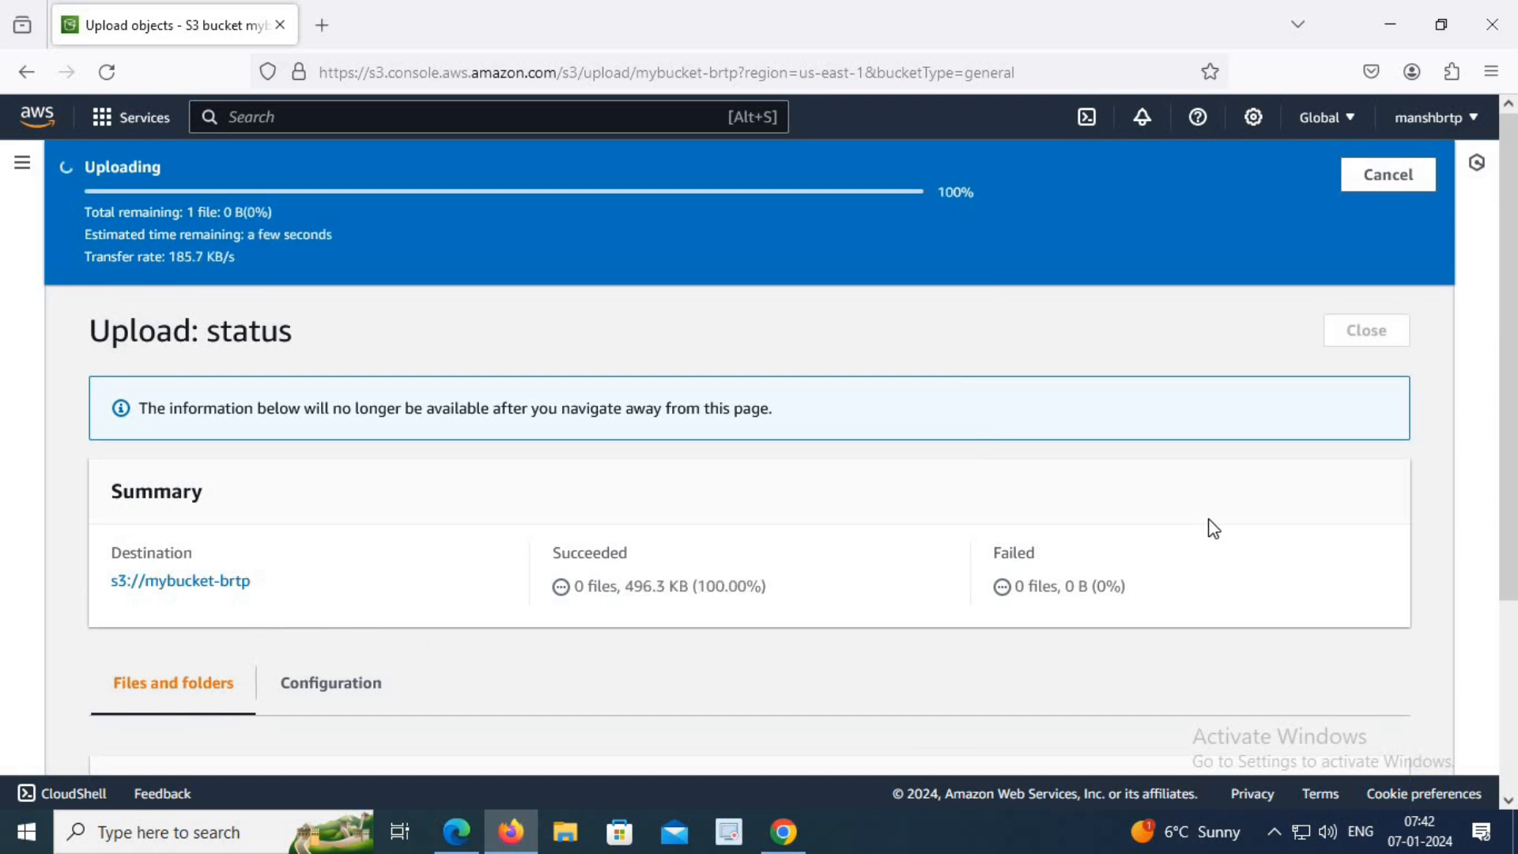
{"action": "scroll", "coordinate": [1214, 528], "scroll_direction": "down", "scroll_amount": 3}
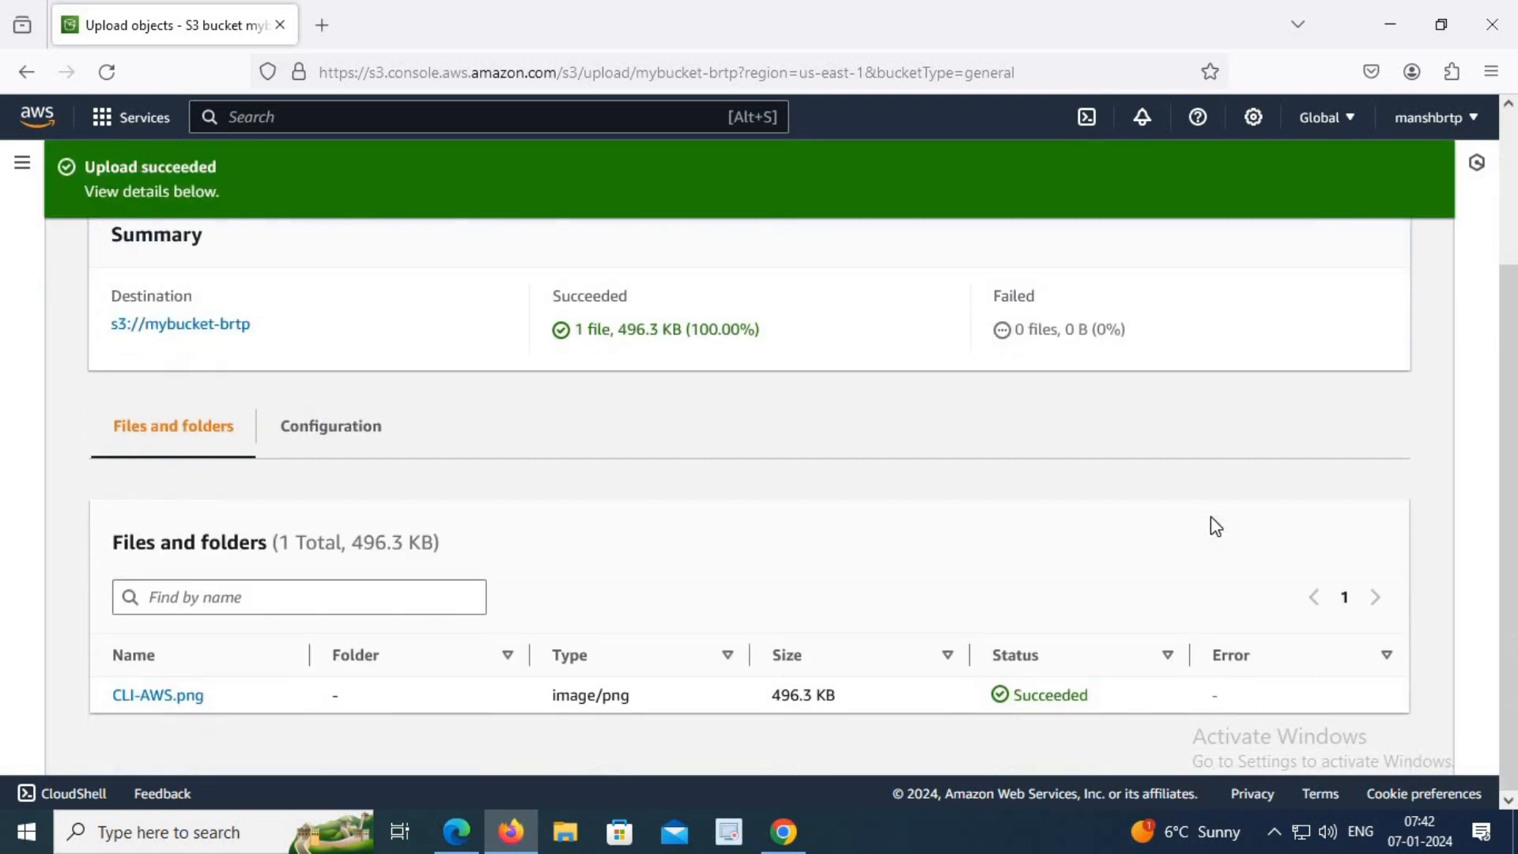
{"action": "scroll", "coordinate": [779, 575], "scroll_direction": "up", "scroll_amount": 3}
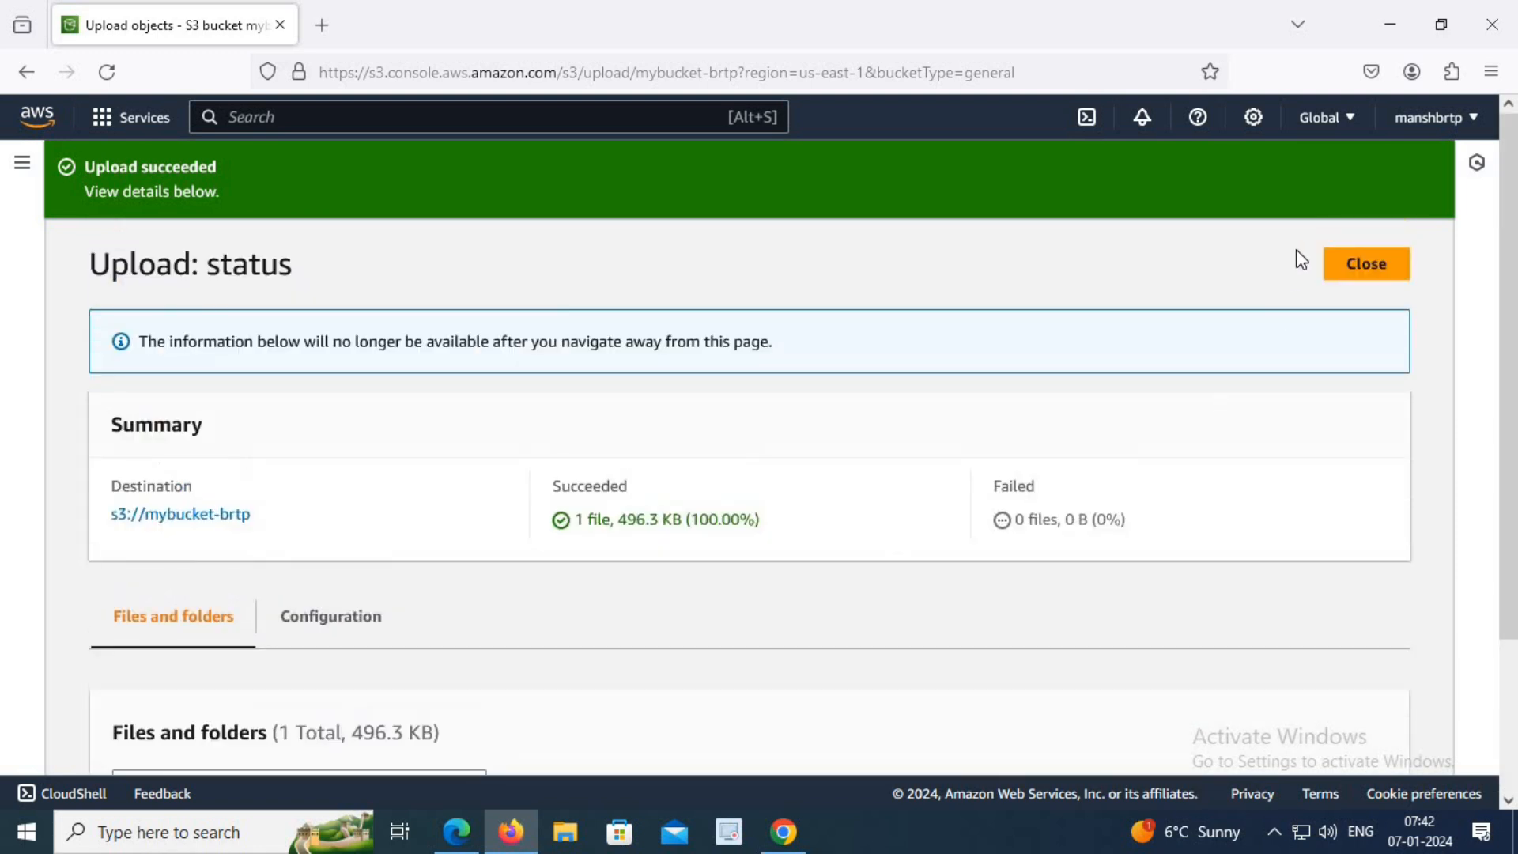
{"action": "left_click", "coordinate": [1372, 264]}
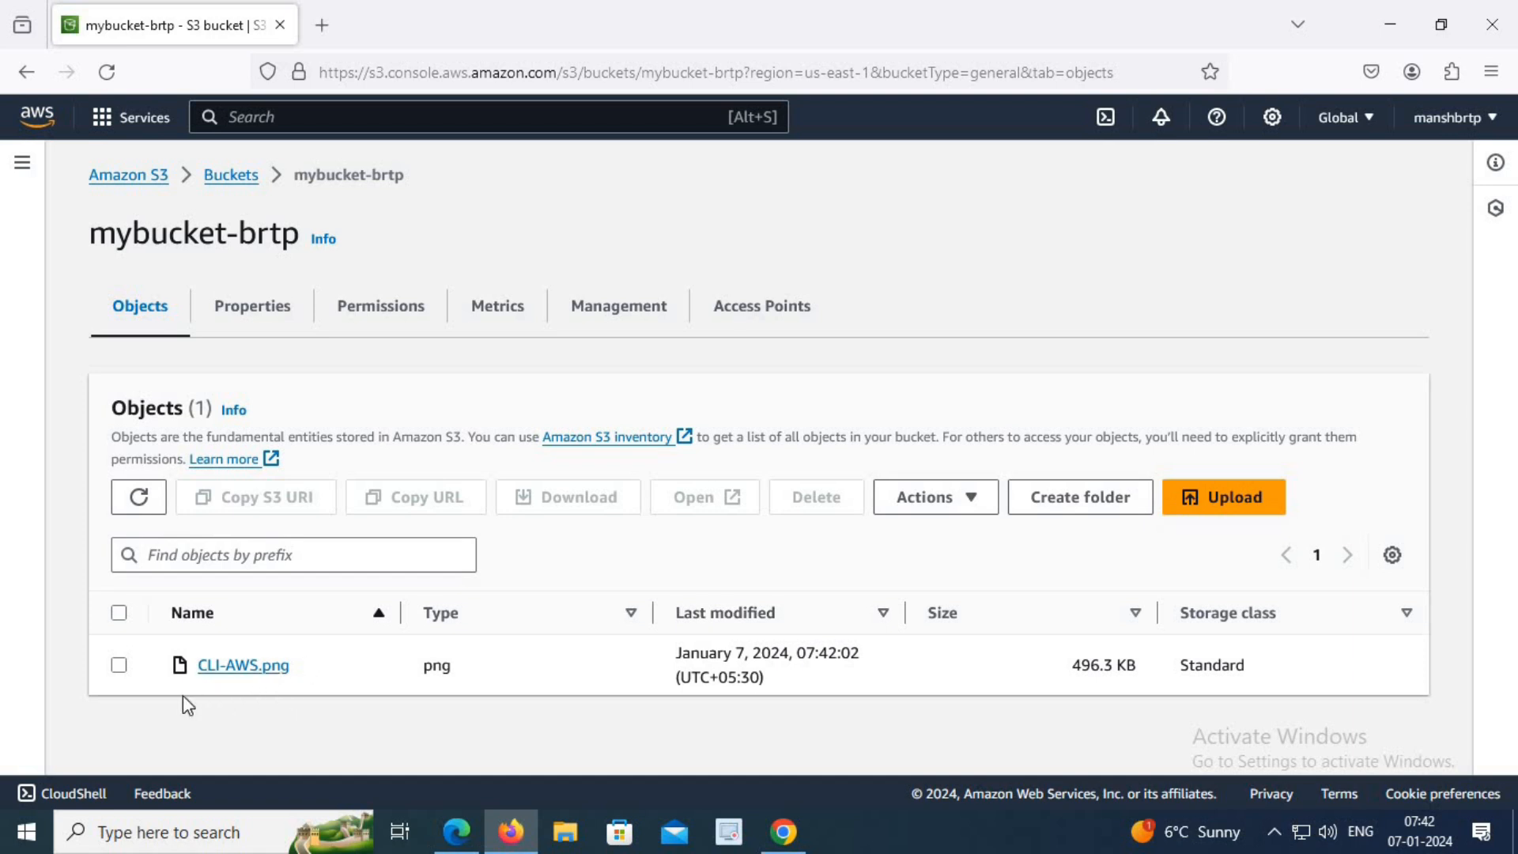
Copy the object URL of CLI-AWS.png and load it in a new browser tab.
{"action": "left_click", "coordinate": [119, 666]}
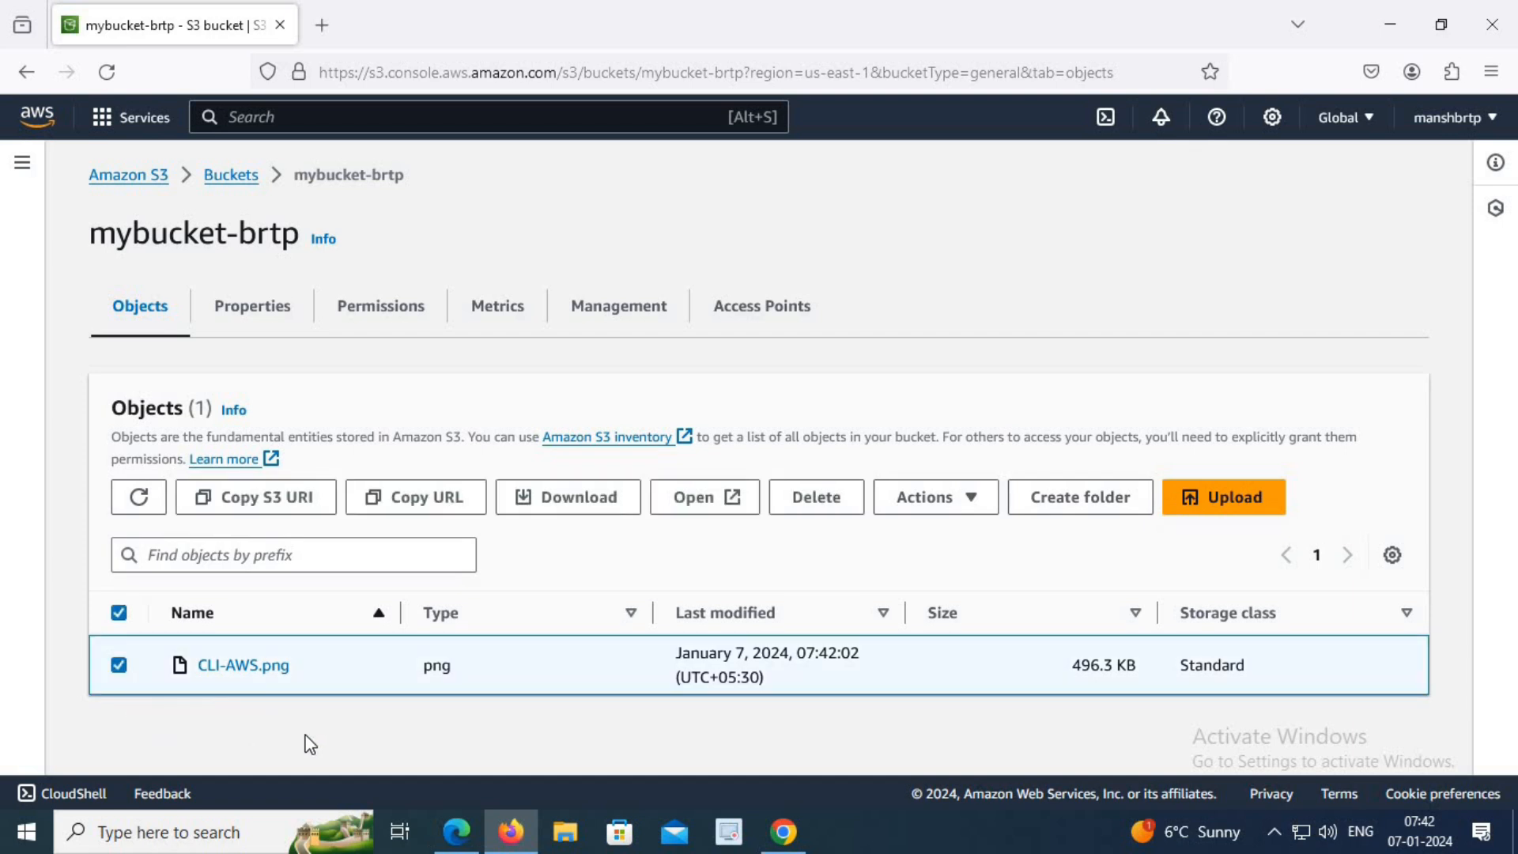
{"action": "left_click", "coordinate": [464, 506]}
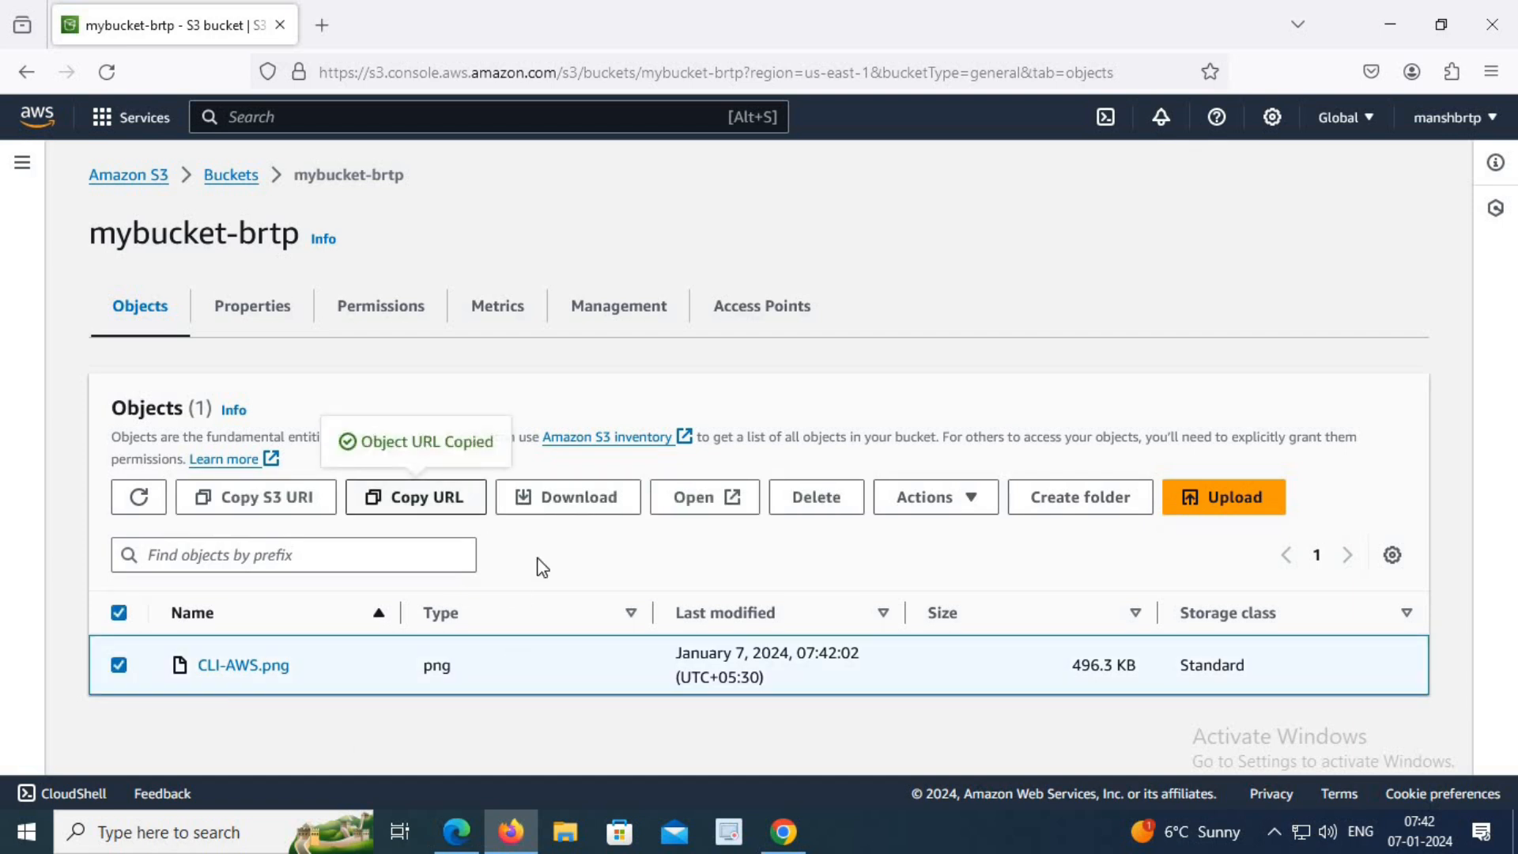
{"action": "left_click", "coordinate": [324, 27]}
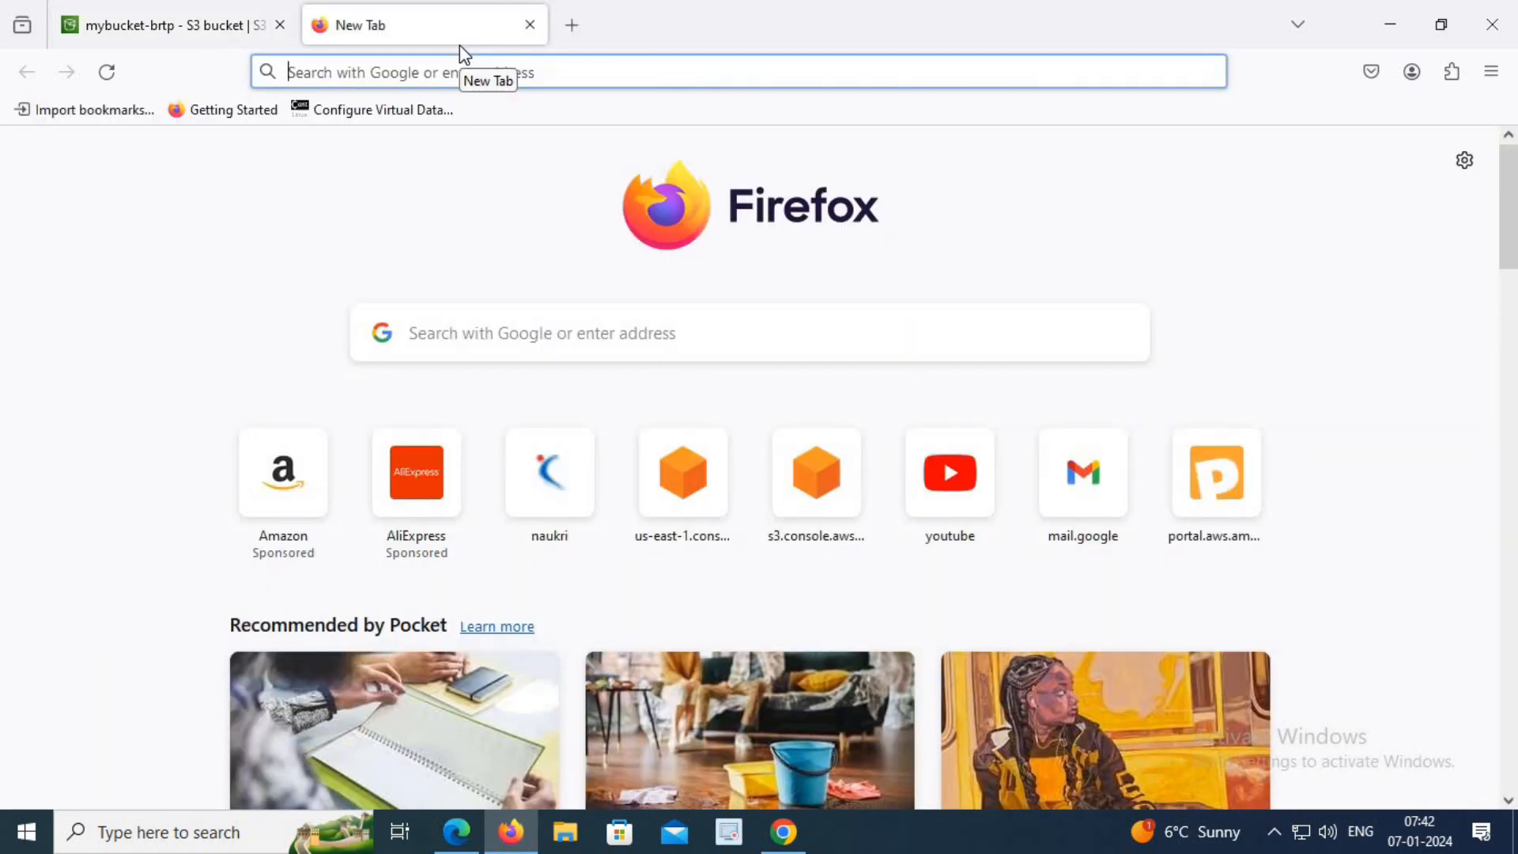
{"action": "type", "text": "https://mybucket-brtp.s3.amazonaws.com/CLI-AWS.png"}
{"action": "key", "text": "Return"}
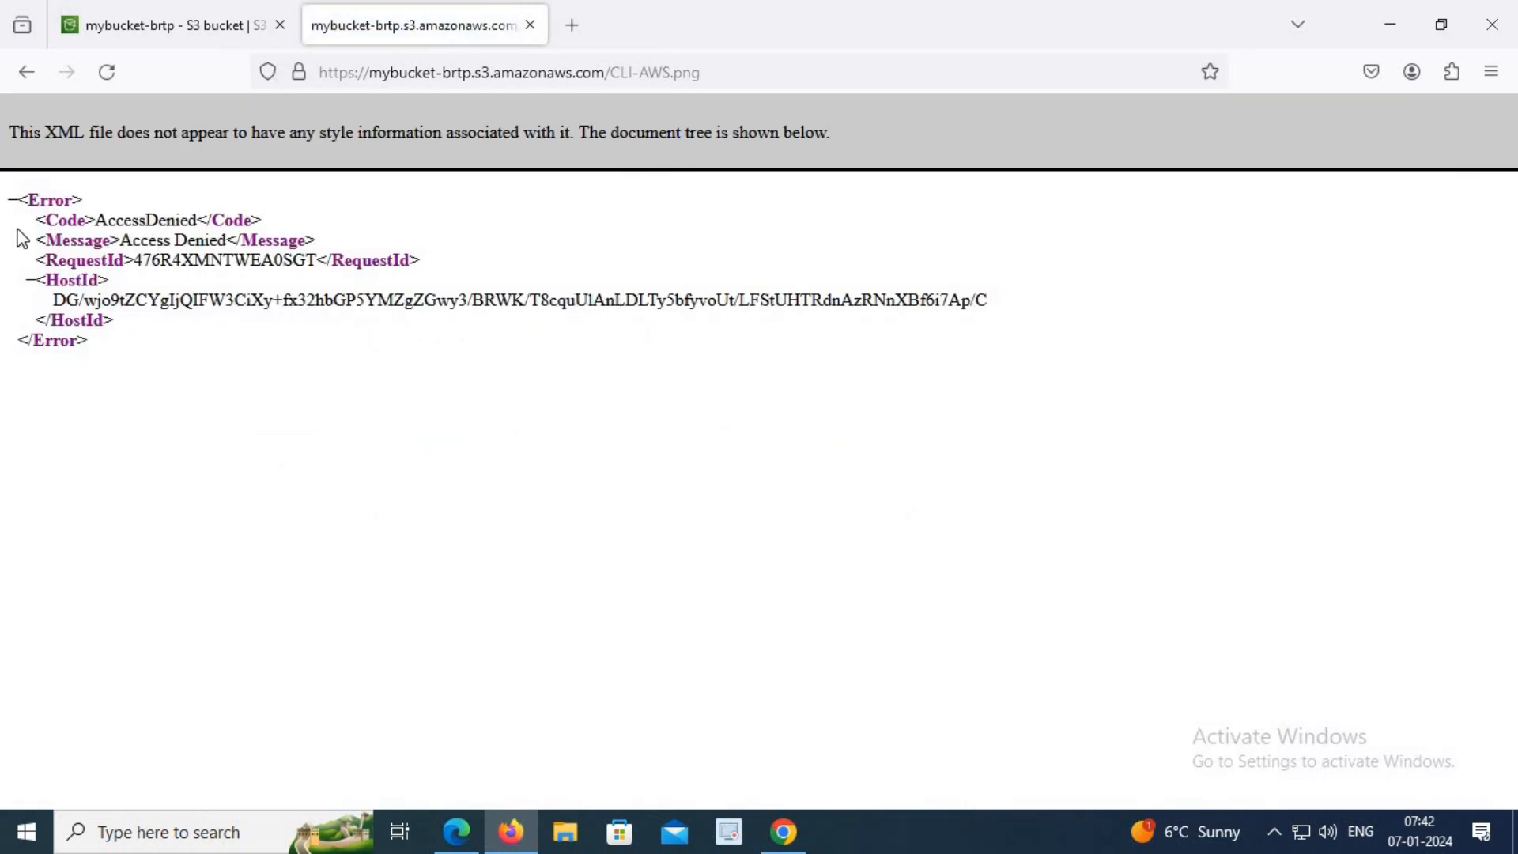
Examine the message line in the XML response for the object URL and return to the mybucket-brtp page.
{"action": "left_click_drag", "start_coordinate": [37, 239], "coordinate": [301, 234]}
{"action": "triple_click", "coordinate": [347, 246]}
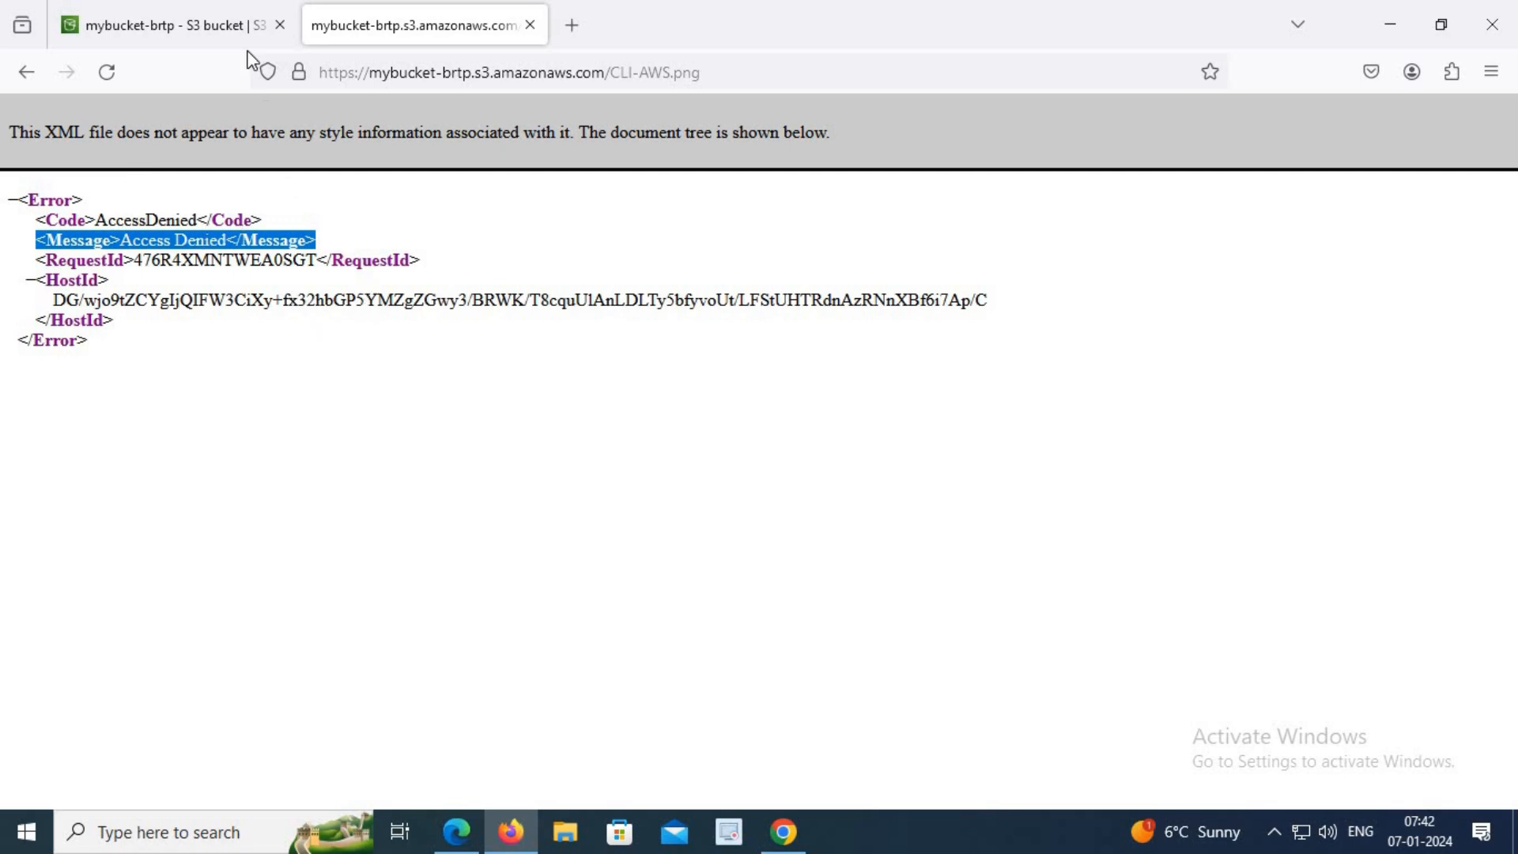
{"action": "left_click", "coordinate": [214, 25]}
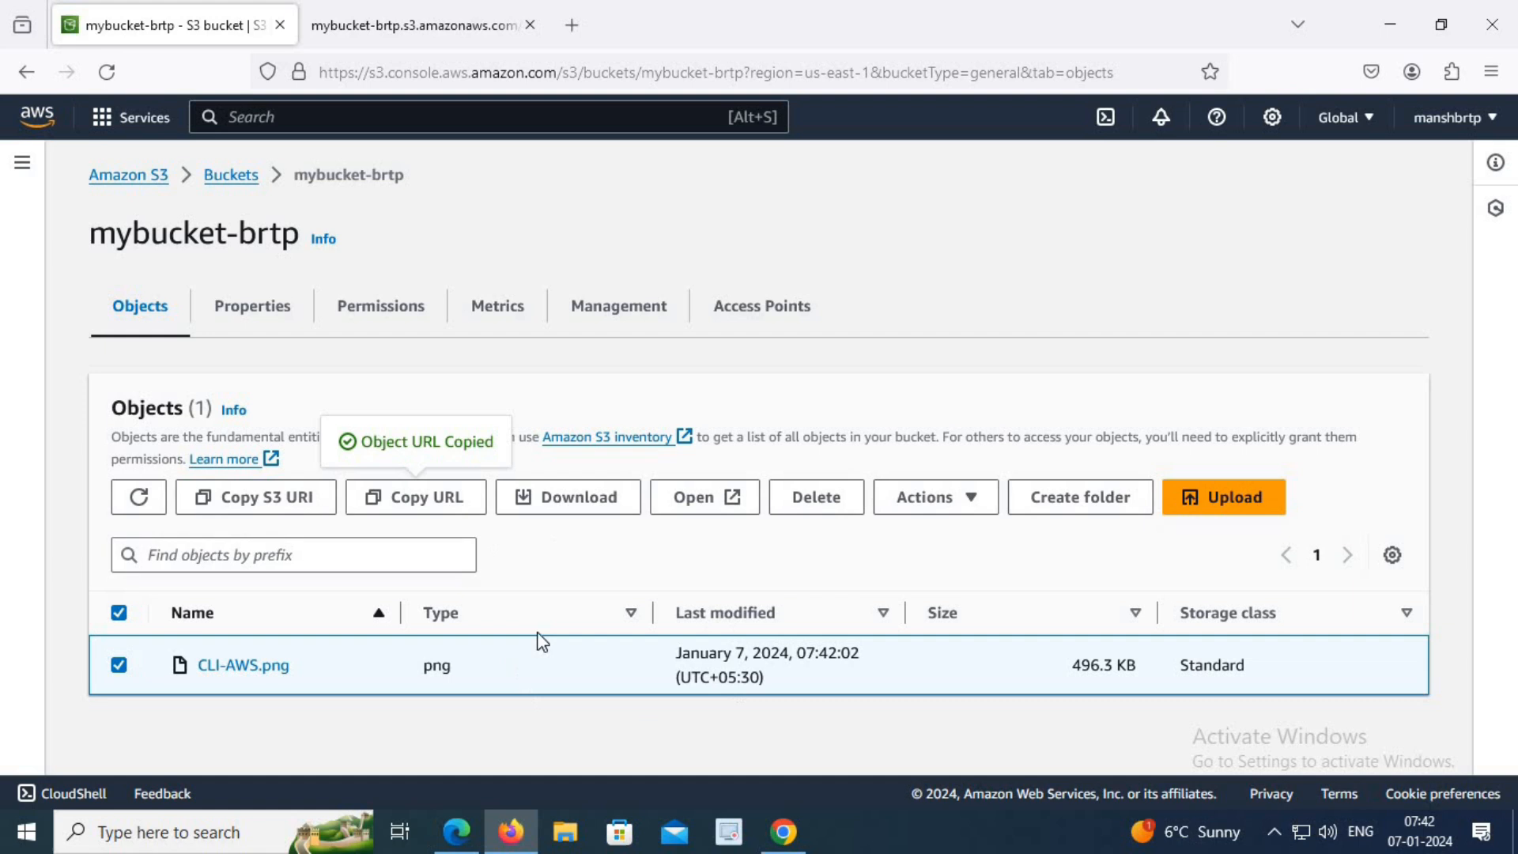